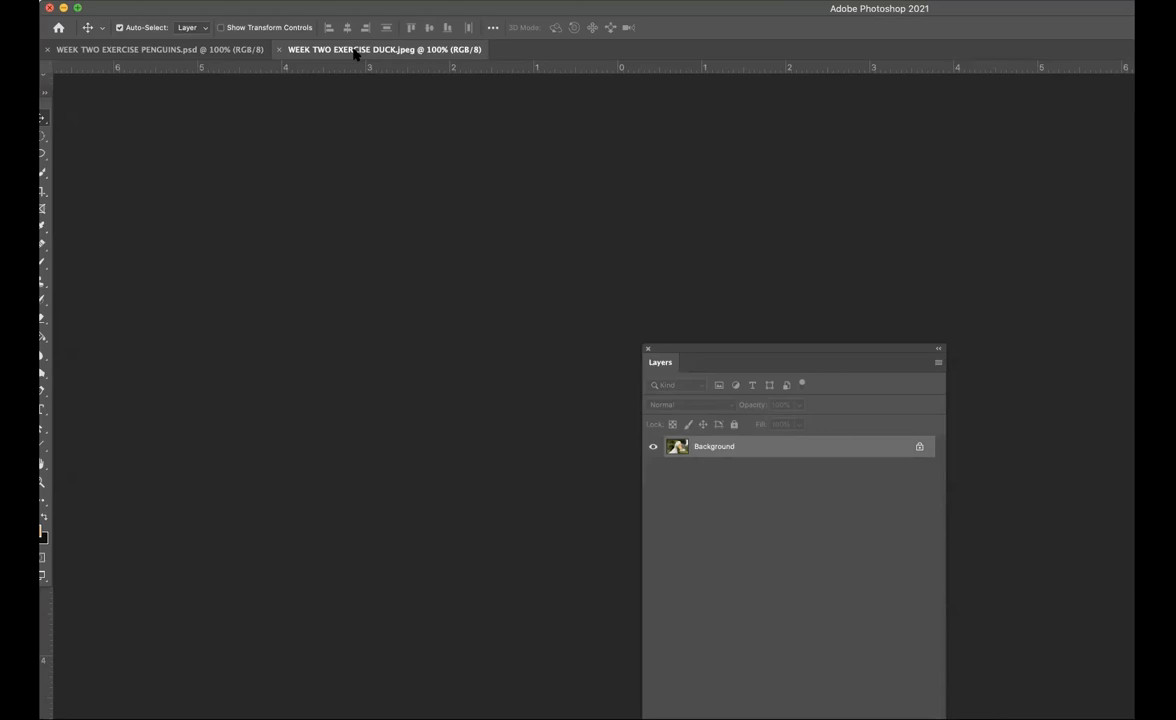
Float WEEK TWO EXERCISE DUCK.jpeg in its own window and zoom it to 200%
drag(342, 50, 325, 100)
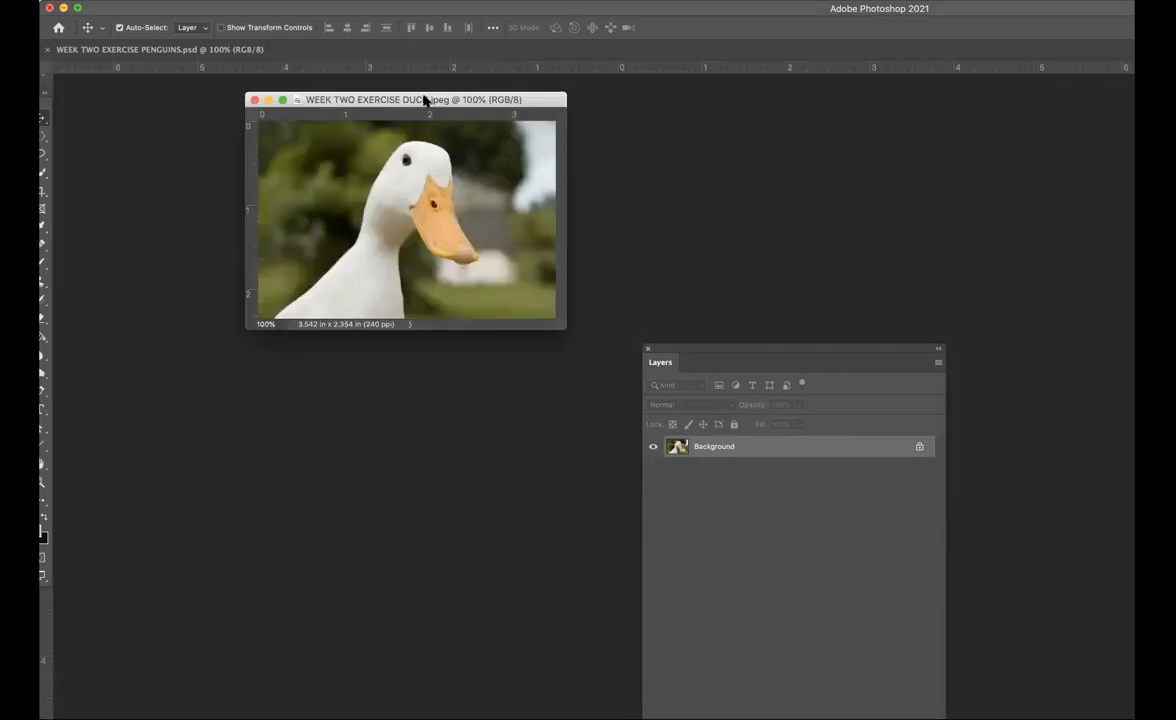
drag(564, 329, 955, 630)
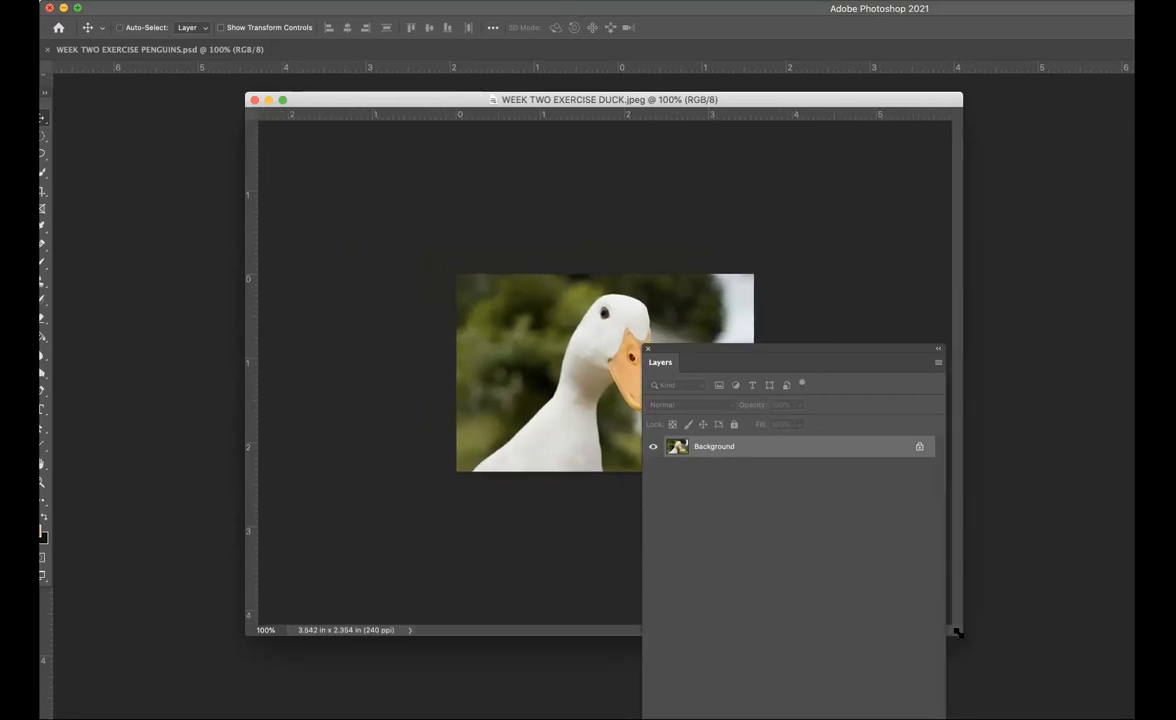
key(super+equal)
key(super+equal)
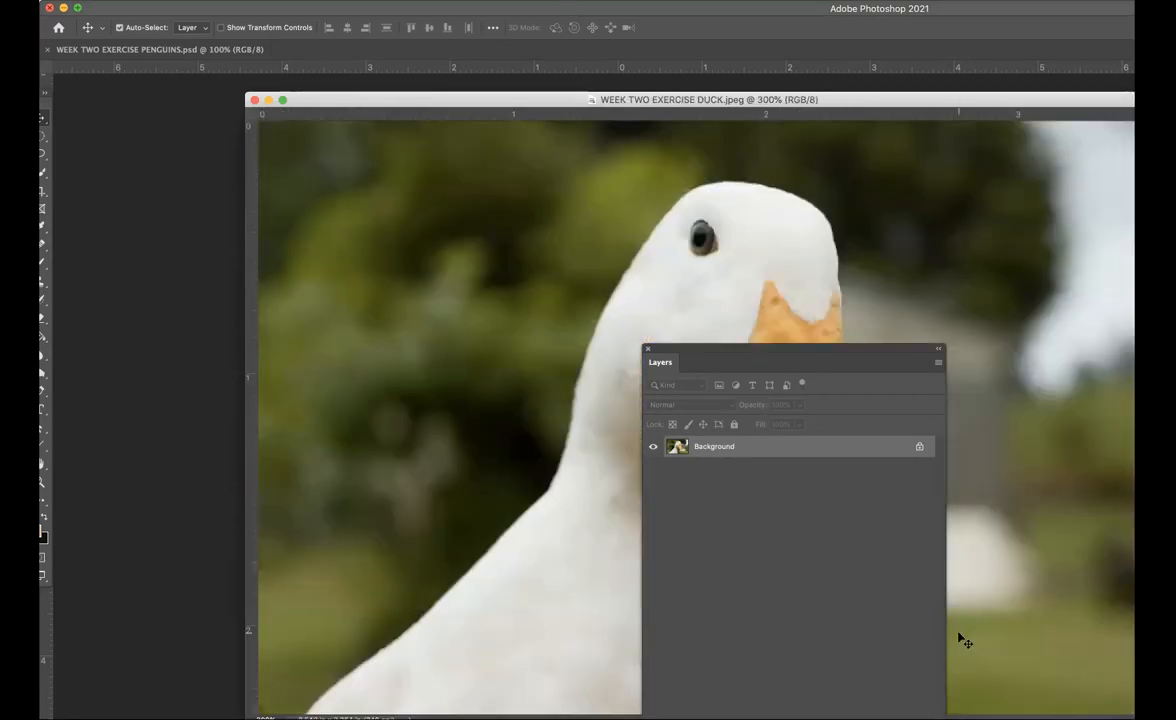
key(super+minus)
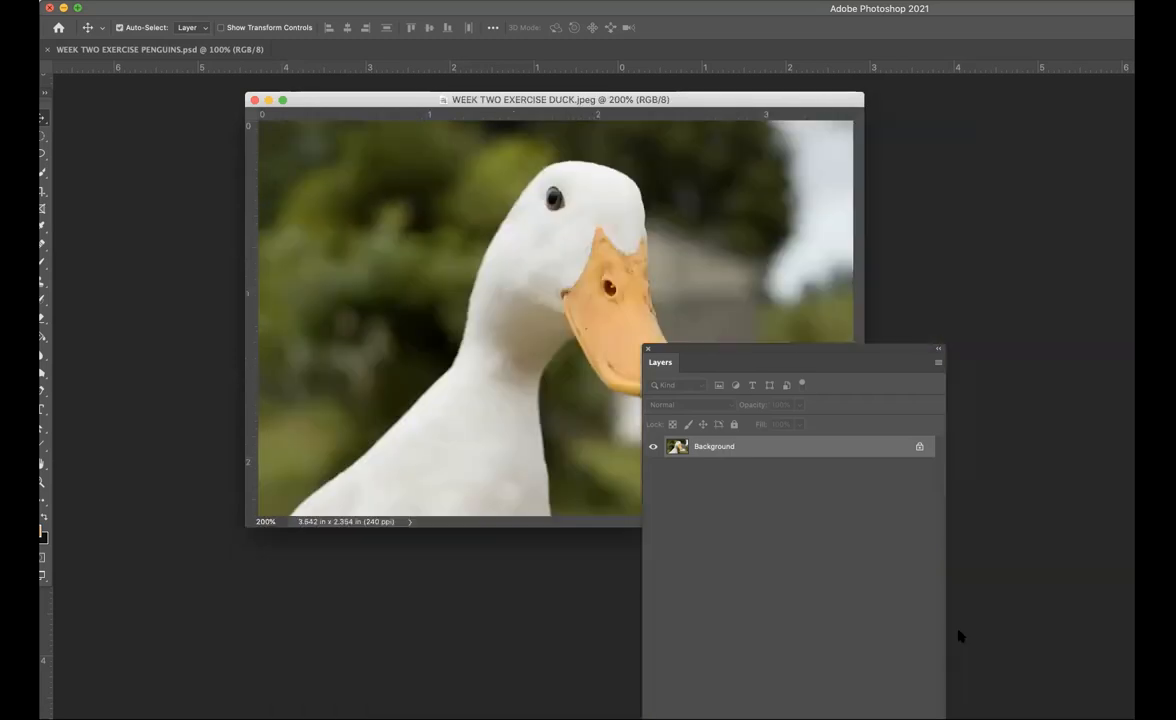
key(super+equal)
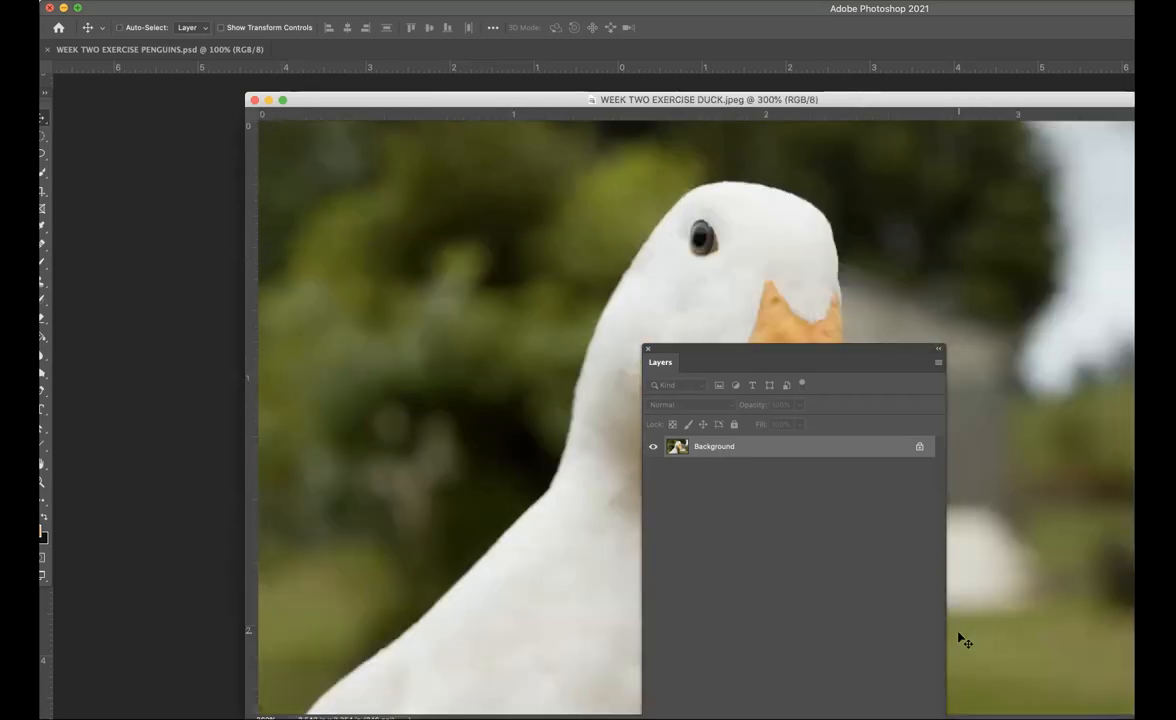
key(super+minus)
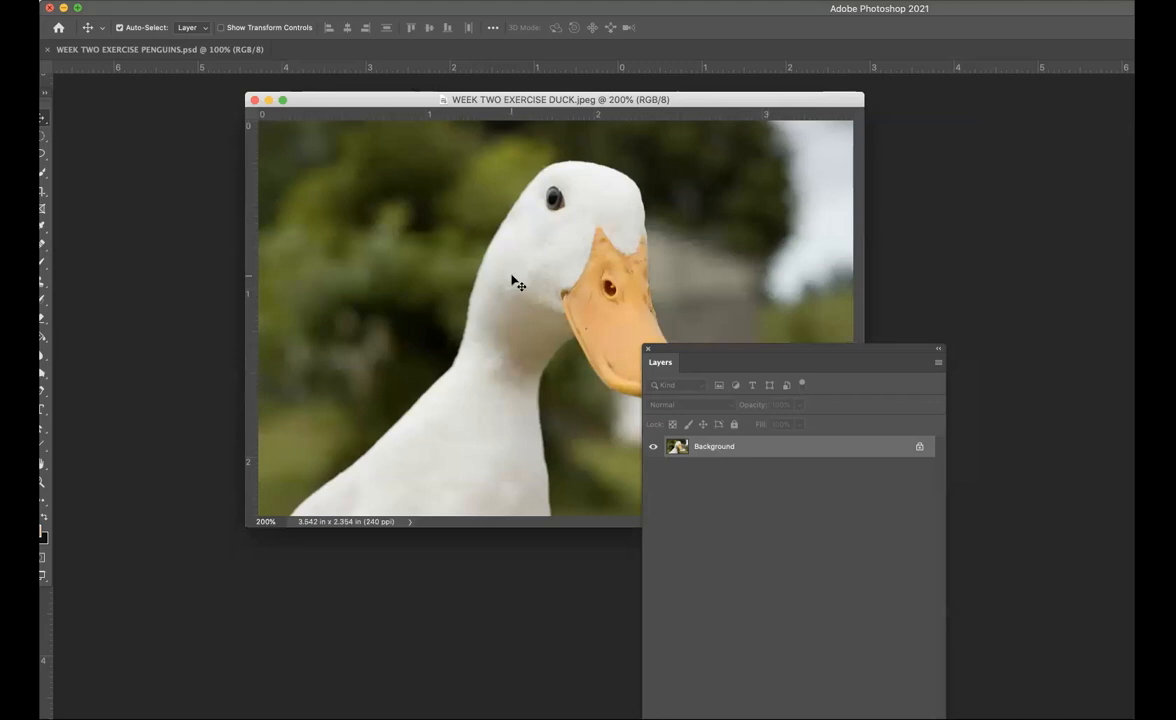
Zoom the duck image to 300% and rearrange its window, the layer list and the toolbox so the duck and tools are accessible
drag(281, 99, 93, 83)
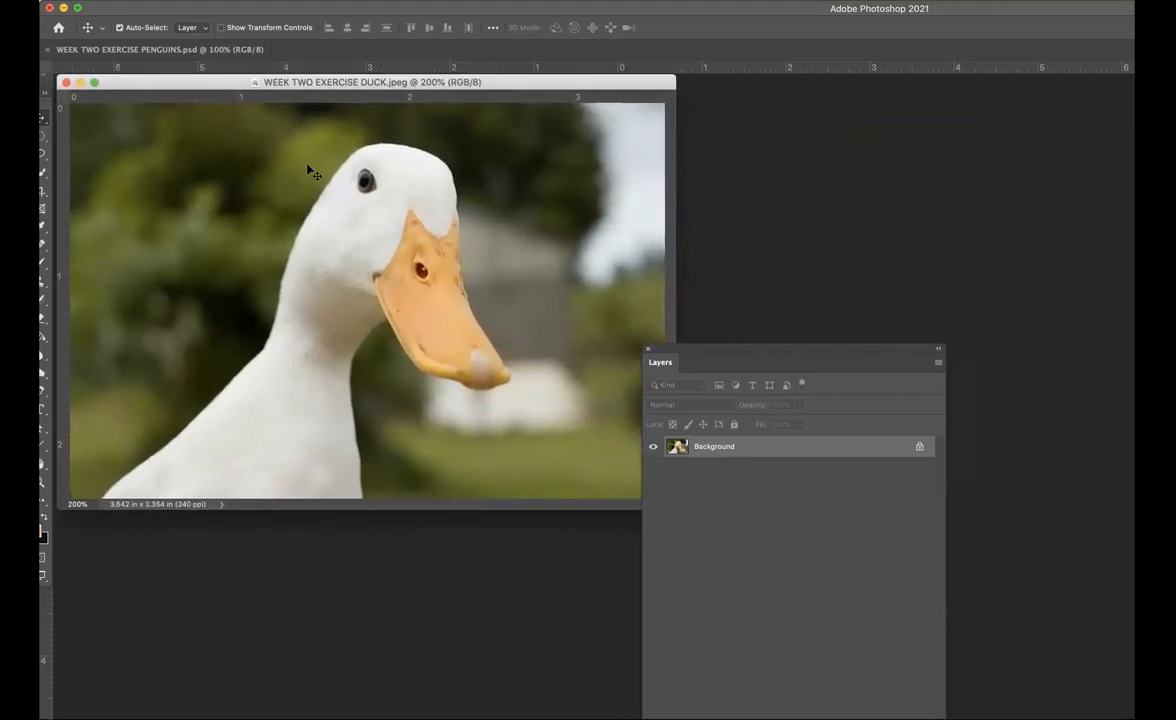
drag(690, 350, 847, 391)
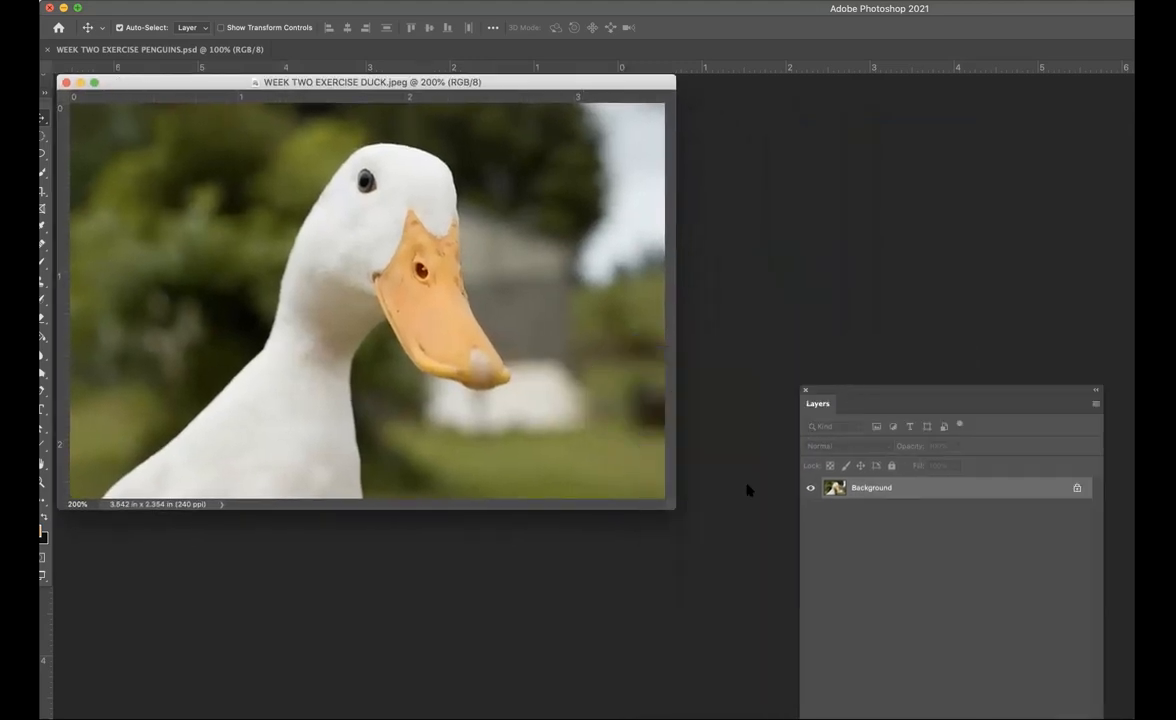
drag(672, 507, 822, 631)
key(super)
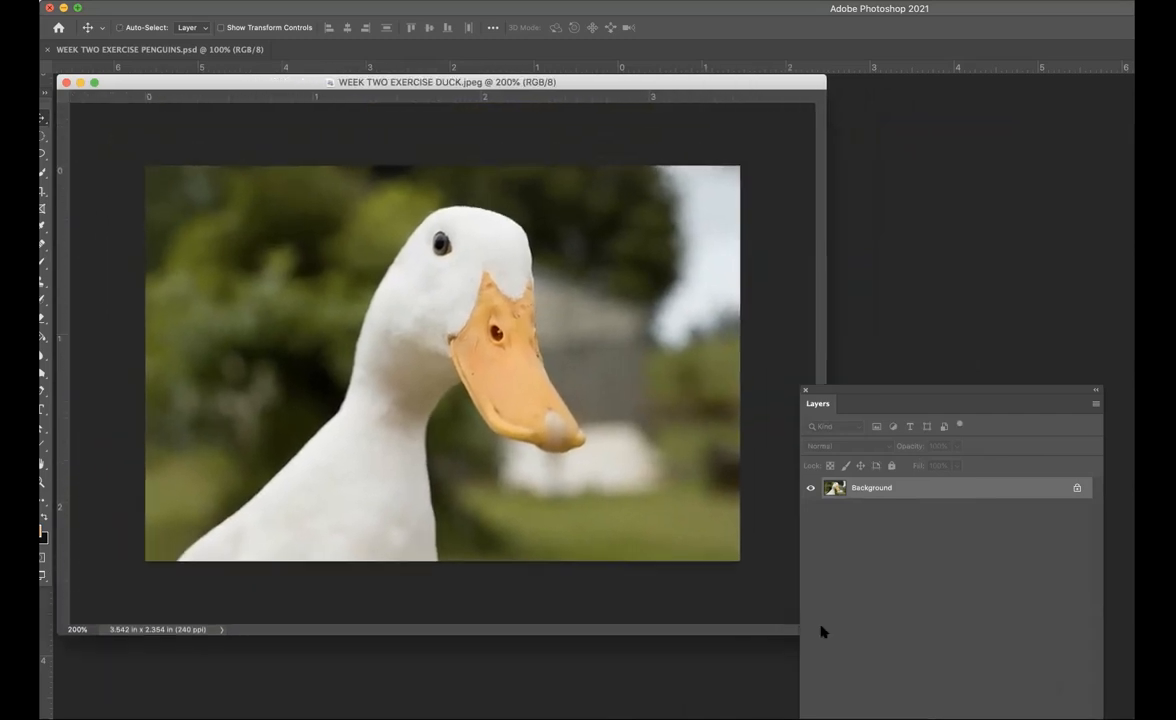
key(super+equal)
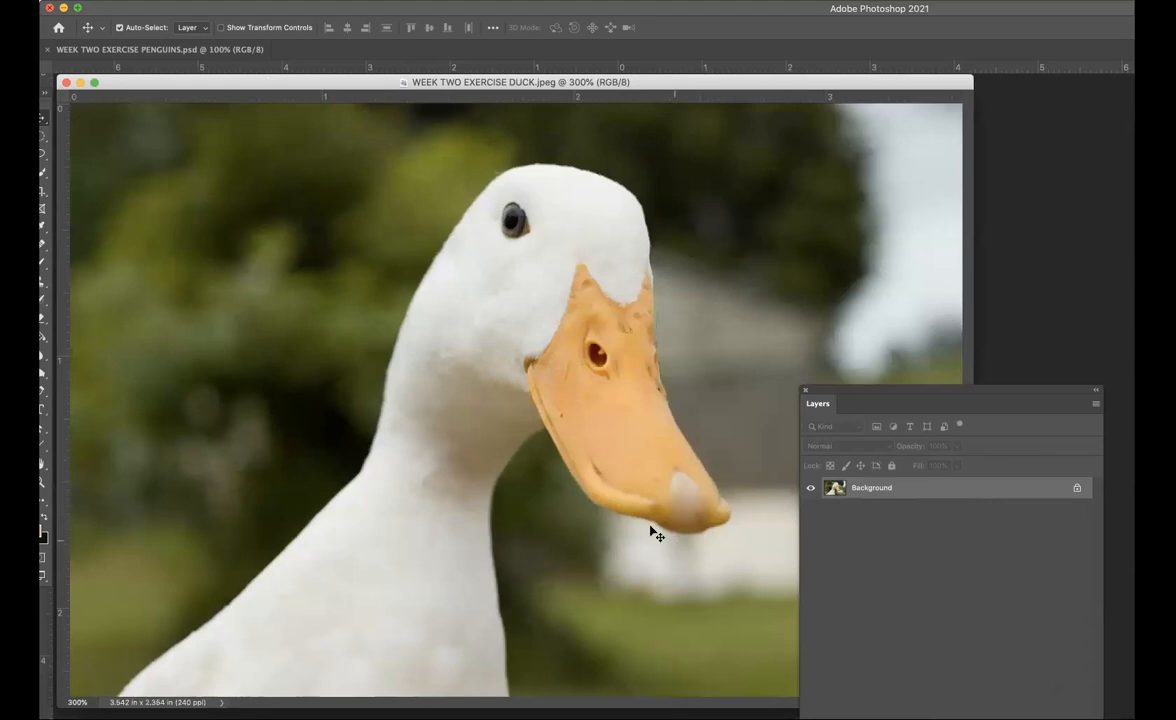
drag(112, 82, 198, 72)
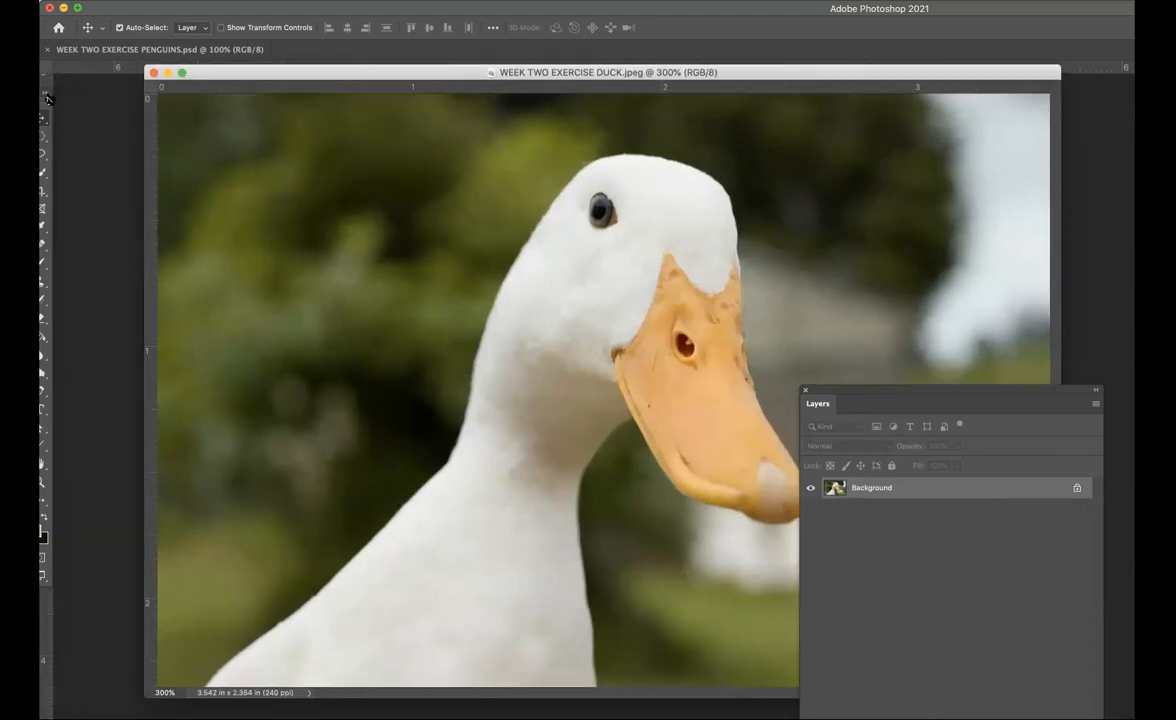
drag(46, 103, 197, 109)
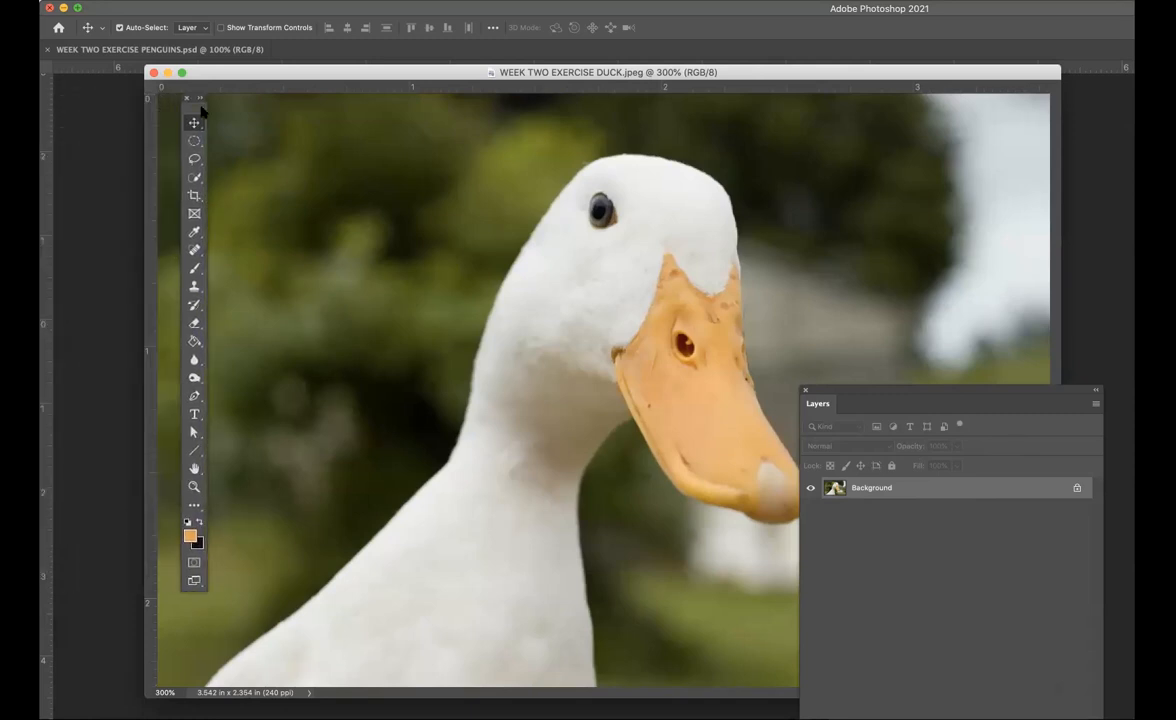
Activate the Quick Selection tool and set its brush size to 30 px
click(193, 177)
drag(268, 73, 180, 87)
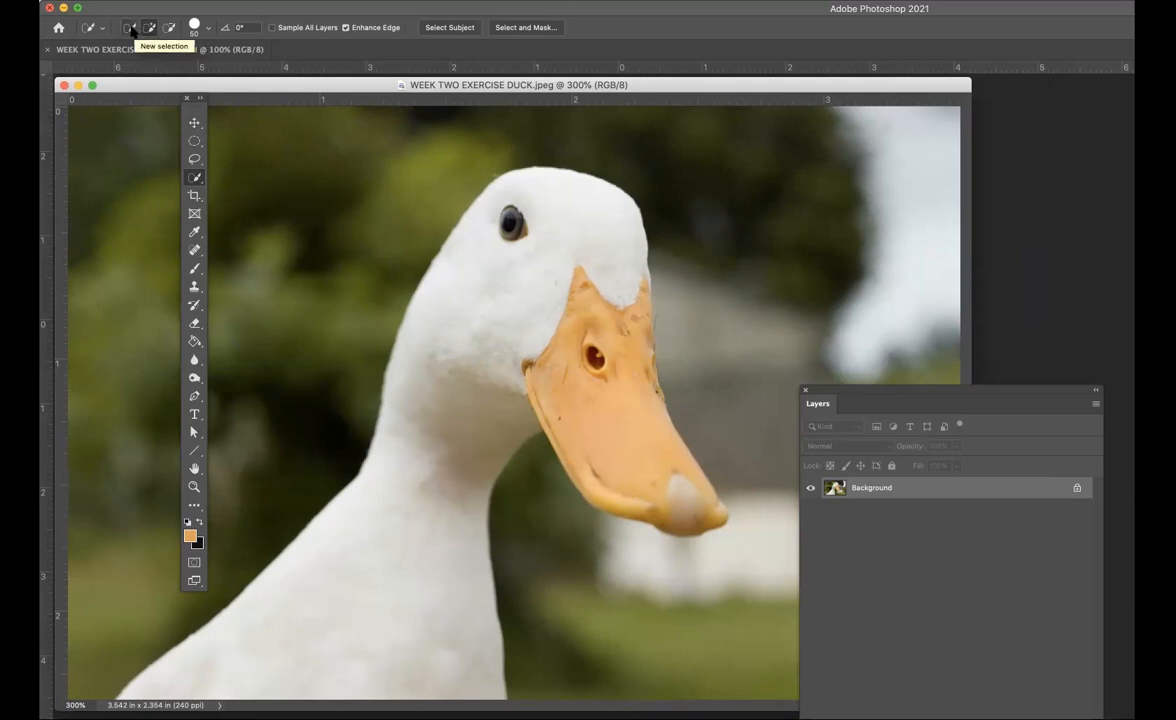
click(195, 27)
click(195, 26)
click(194, 24)
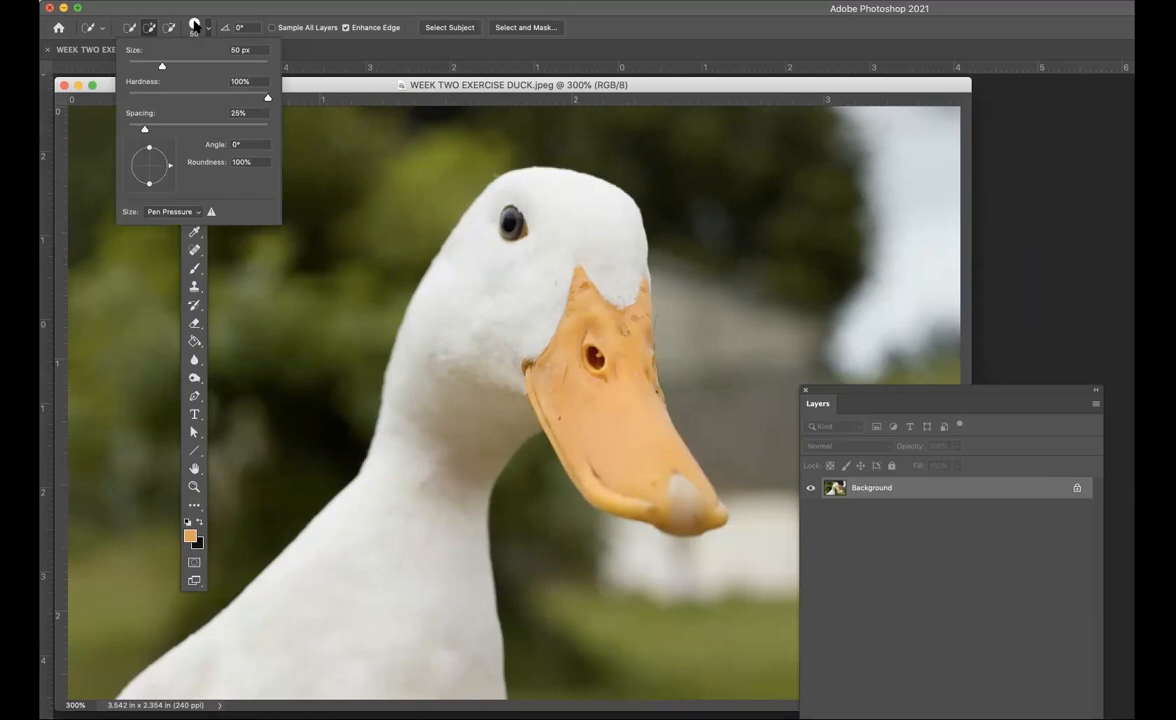
double_click(238, 50)
text(30)
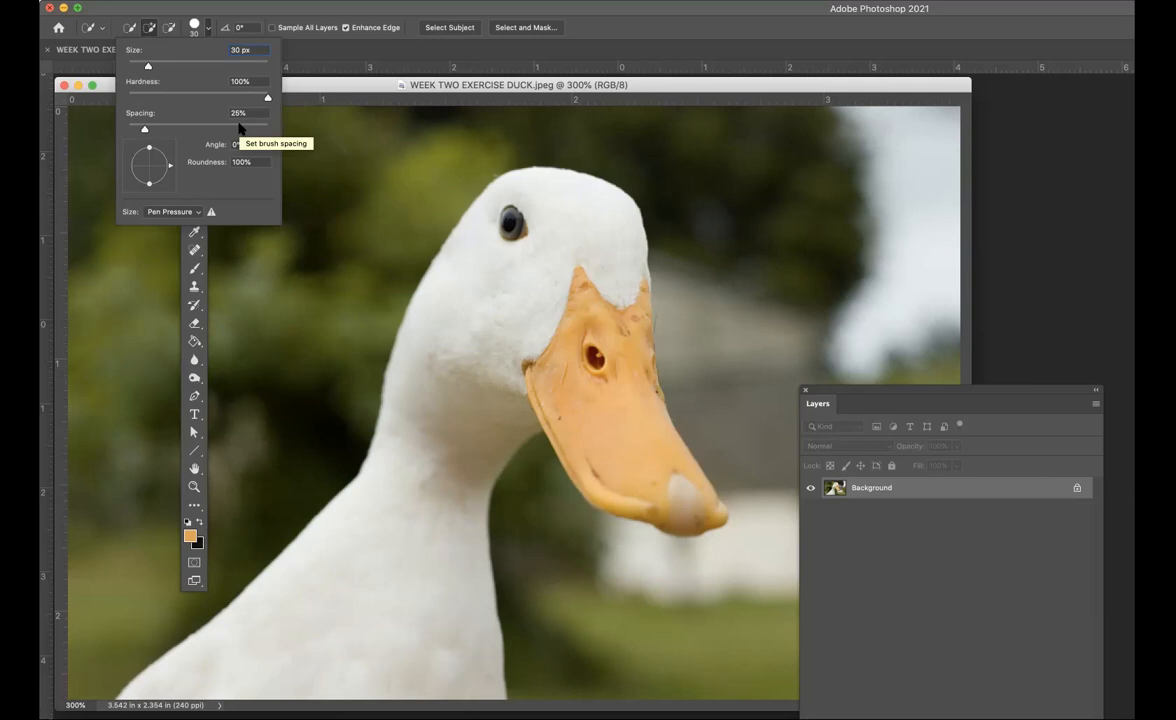
click(195, 24)
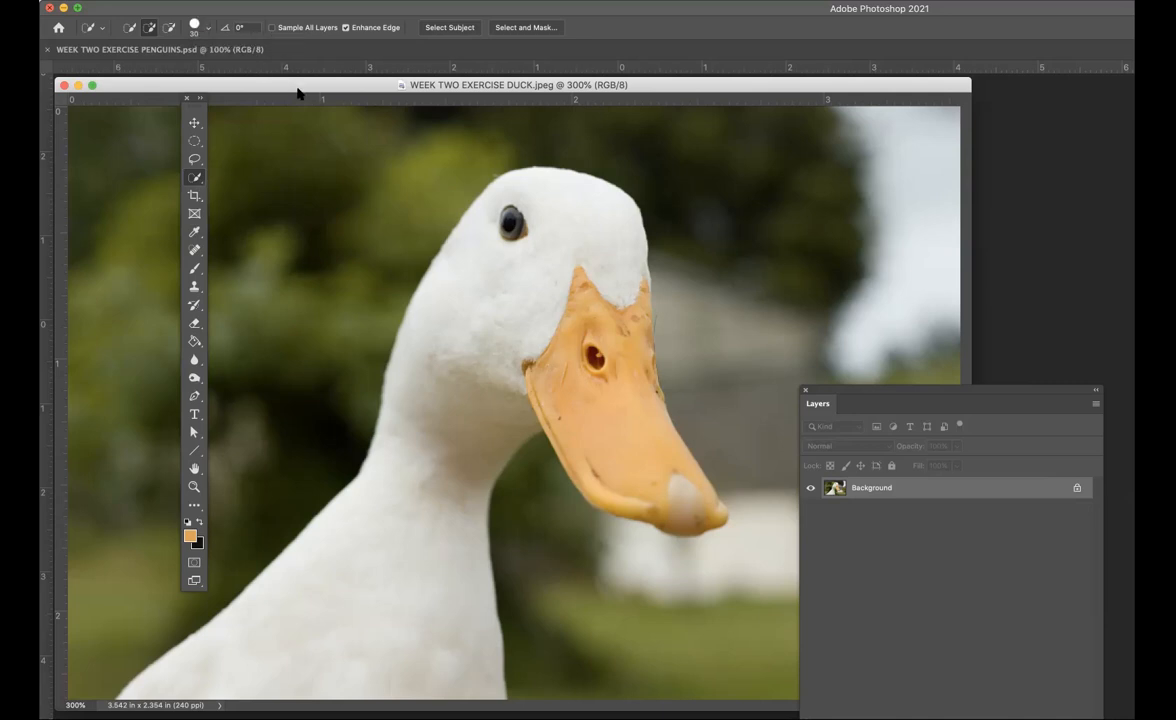
Enlarge the Quick Selection brush to 40 px and select the entire background around the duck
drag(336, 88, 351, 36)
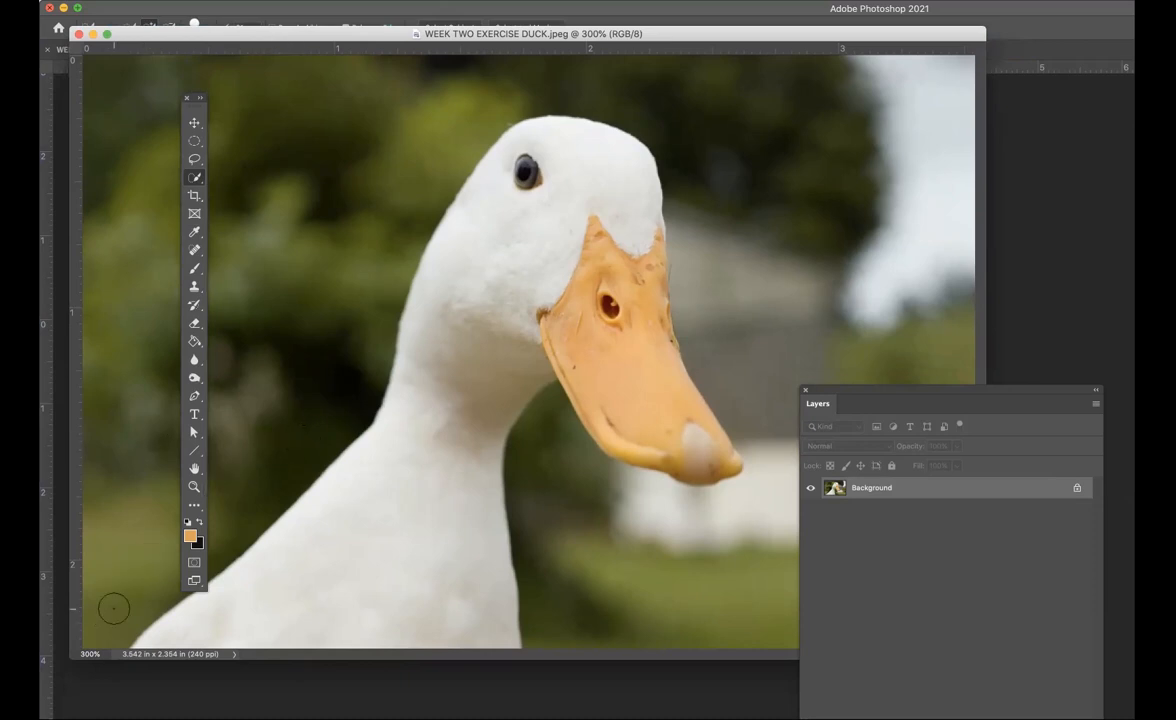
key(bracketright)
click(114, 608)
mouse_move(136, 533)
mouse_down()
mouse_move(187, 413)
mouse_move(199, 325)
mouse_move(232, 271)
mouse_move(318, 171)
mouse_move(529, 40)
mouse_move(690, 78)
mouse_move(789, 171)
mouse_move(789, 220)
mouse_move(850, 430)
mouse_move(816, 553)
mouse_move(738, 593)
mouse_up()
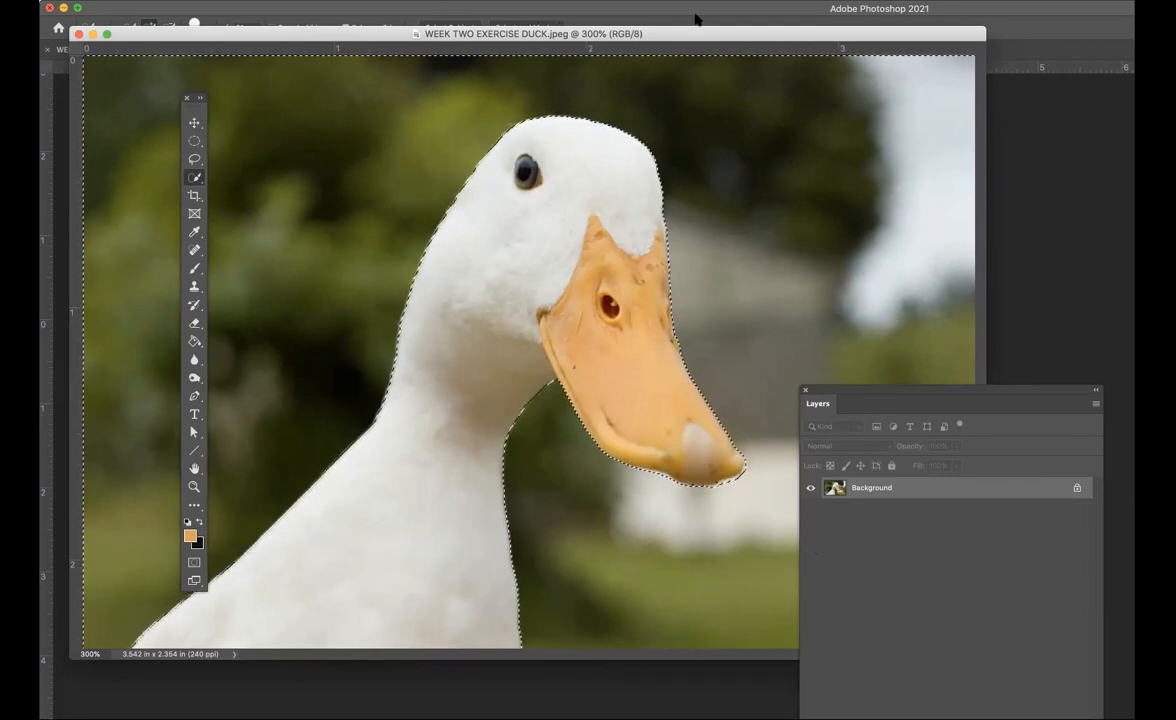
Invert the selection so that it covers the duck instead of the background
drag(675, 36, 571, 31)
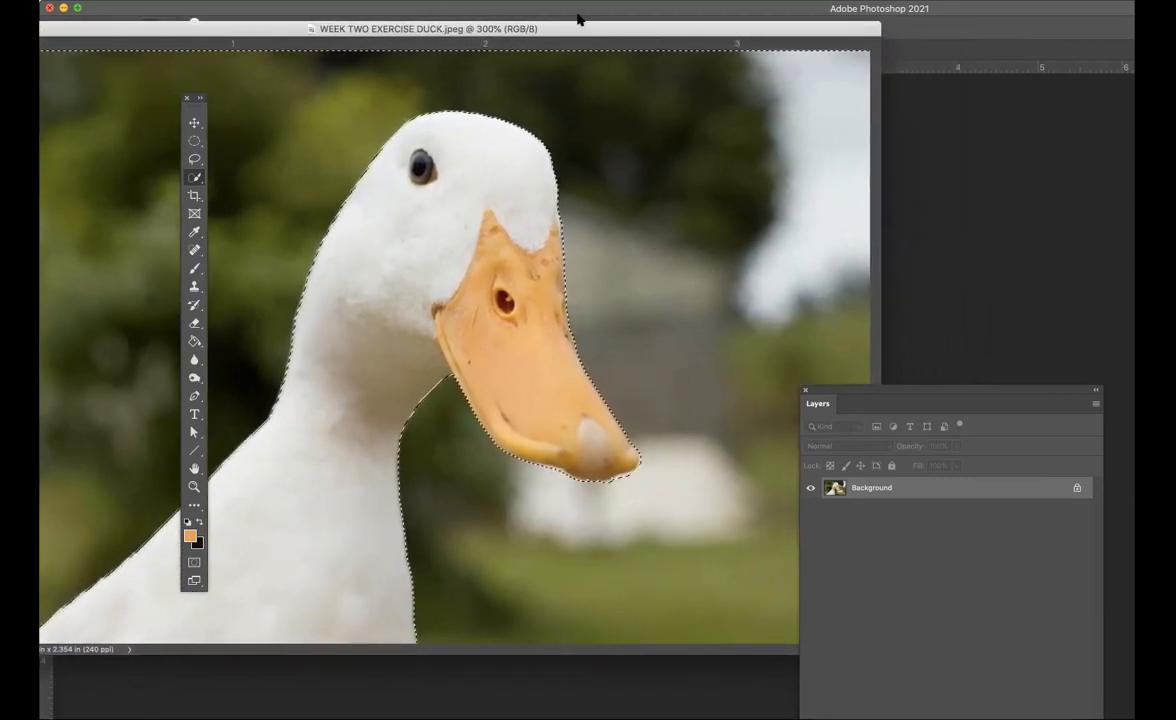
drag(180, 96, 42, 86)
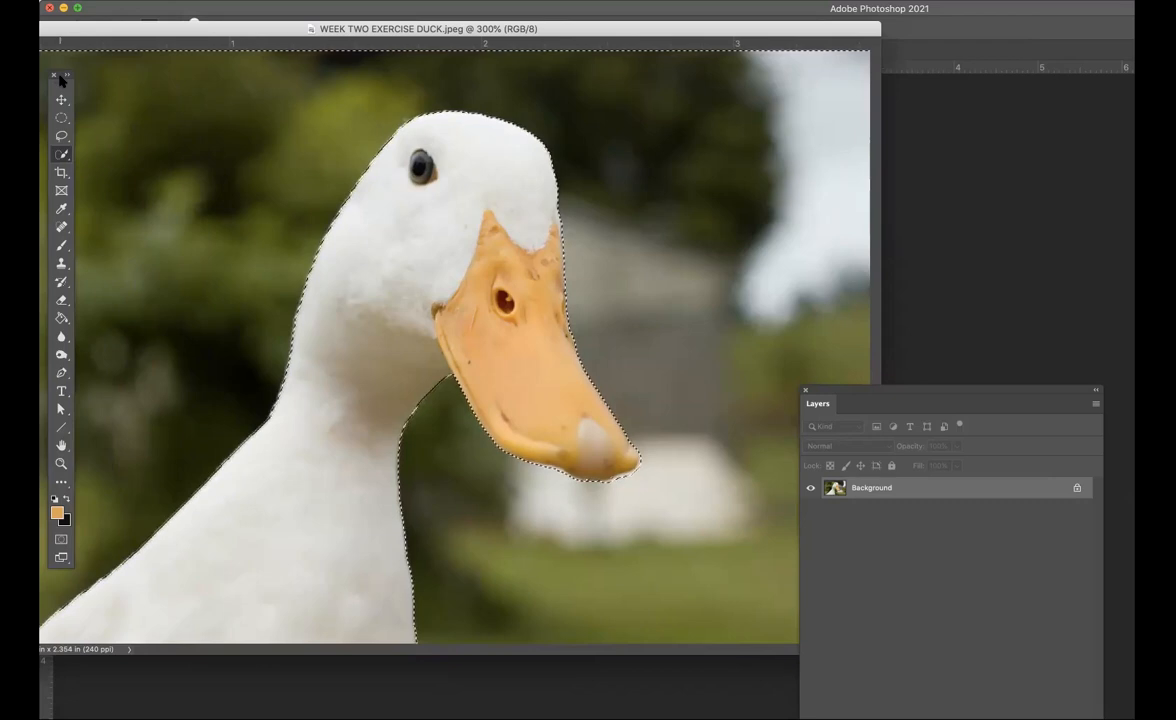
click(249, 1)
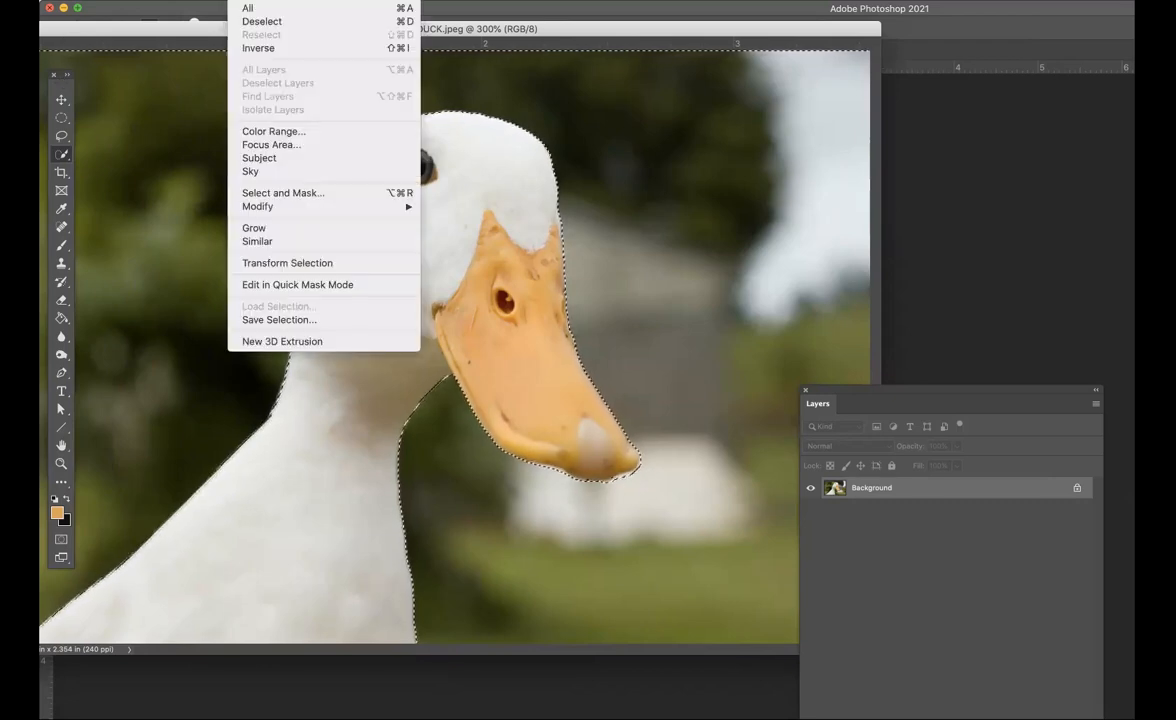
click(250, 48)
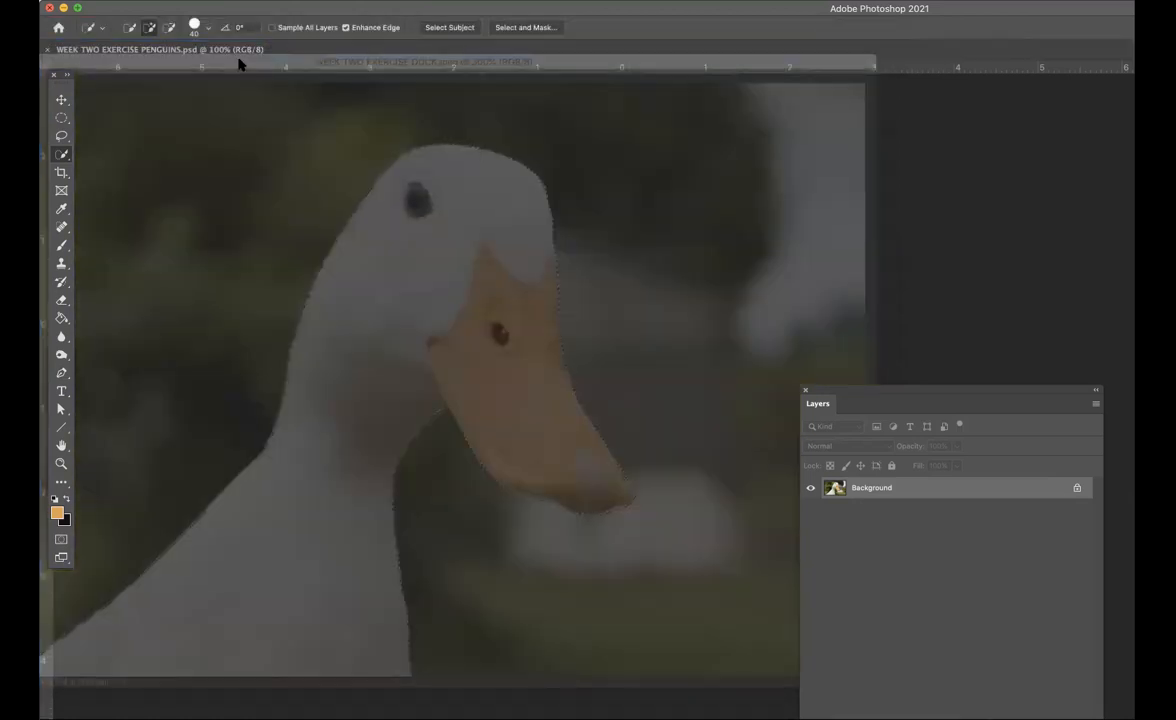
Reposition the floating duck window to reach the tool options, and open the duck selection in Select and Mask
drag(240, 64, 248, 57)
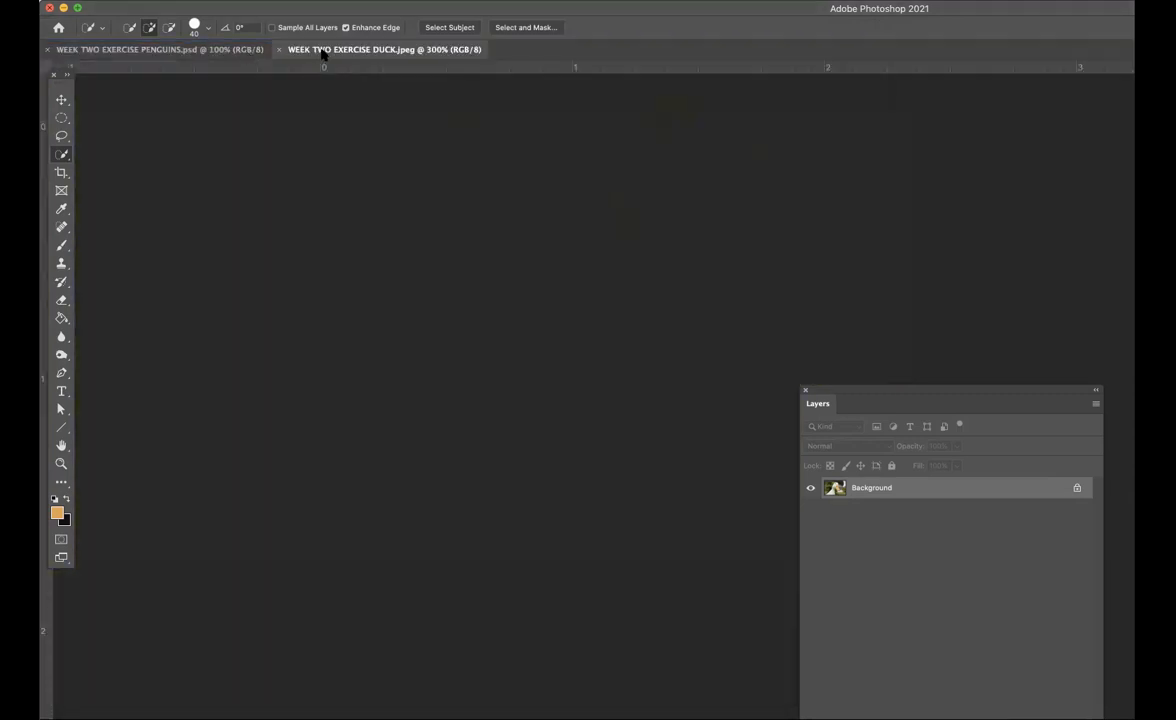
drag(322, 53, 310, 90)
drag(456, 91, 302, 85)
click(522, 28)
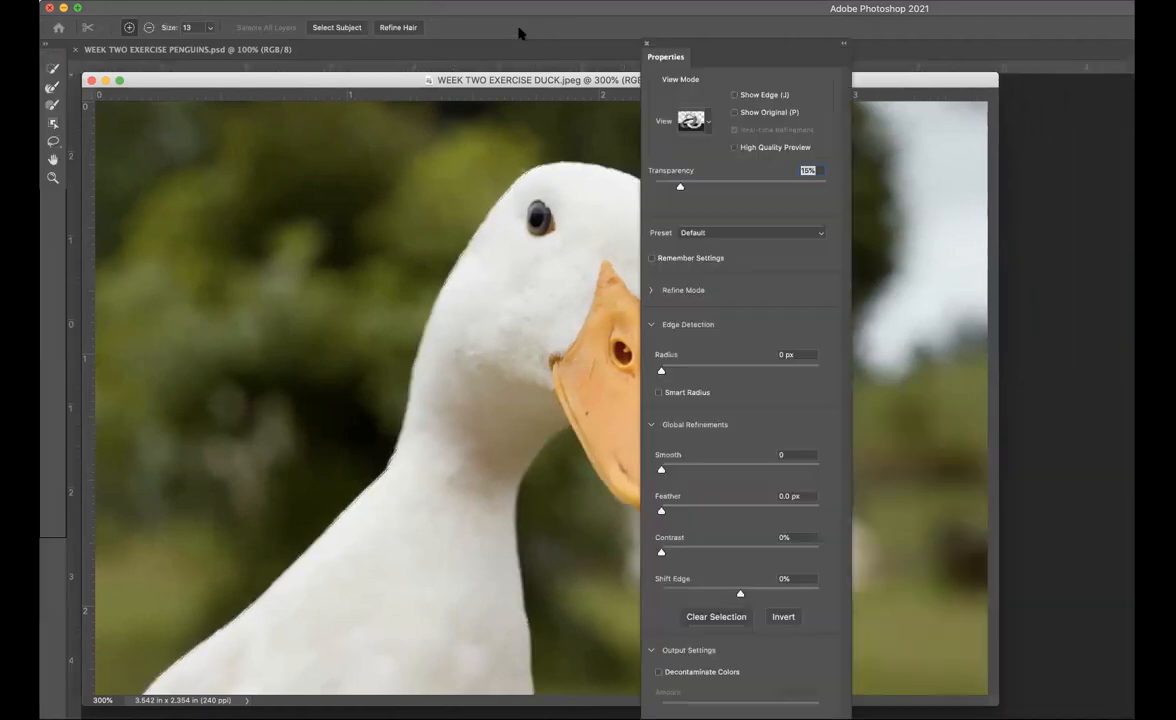
drag(716, 45, 828, 9)
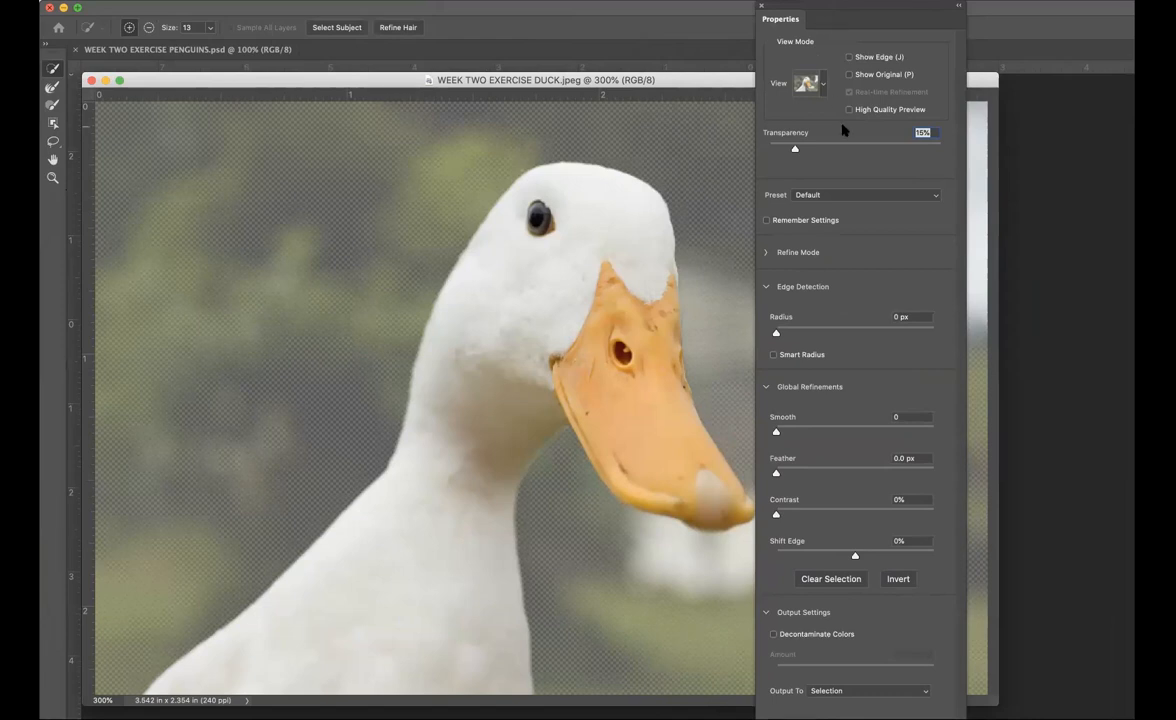
Refine the duck selection with a 1 px Feather and a Shift Edge of -56%, and apply it
drag(906, 457, 891, 459)
text(1)
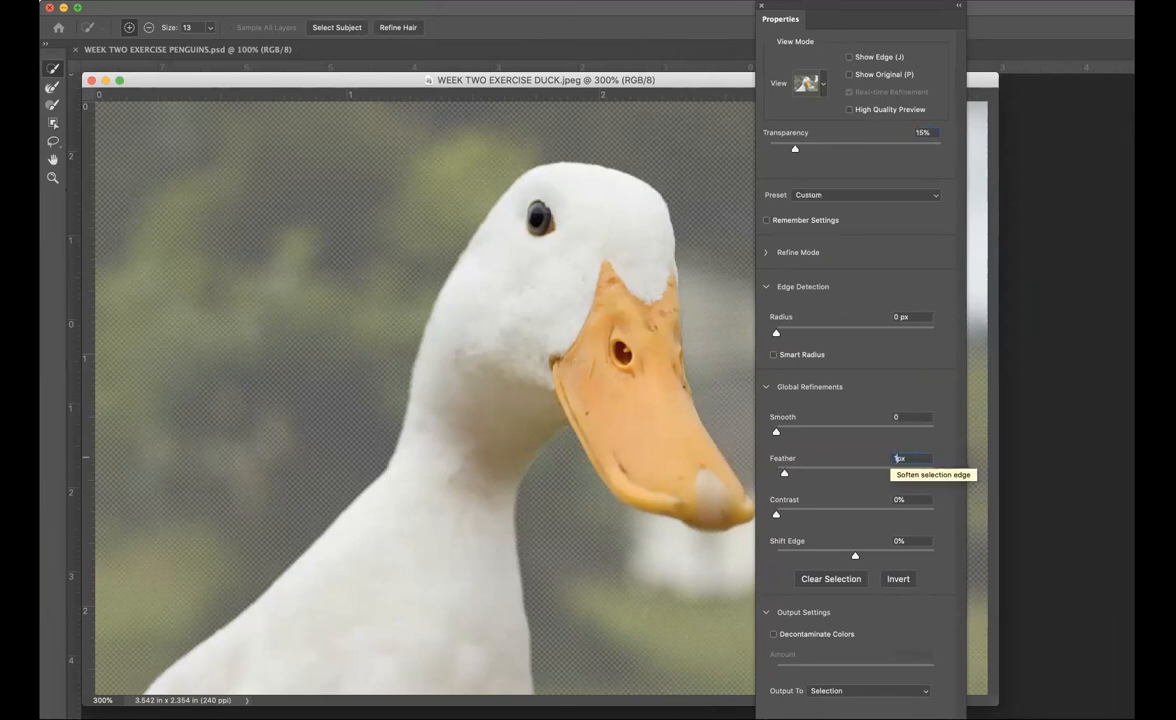
key(Return)
drag(899, 541, 884, 544)
text(-50)
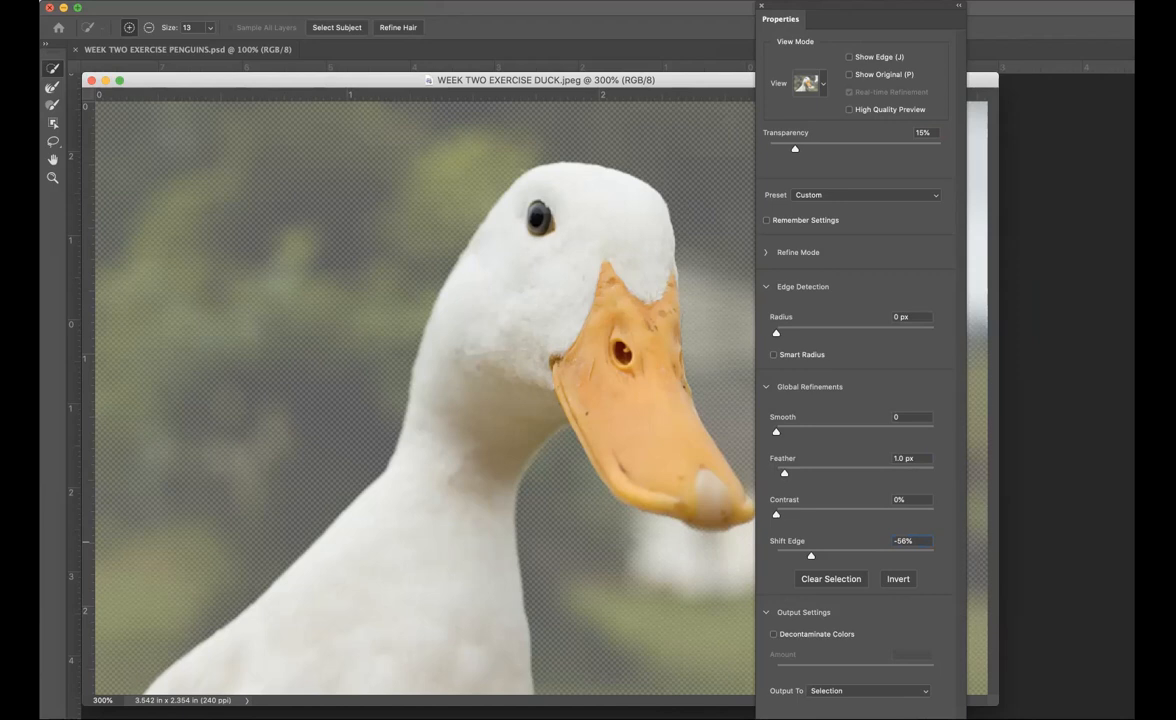
key(Return)
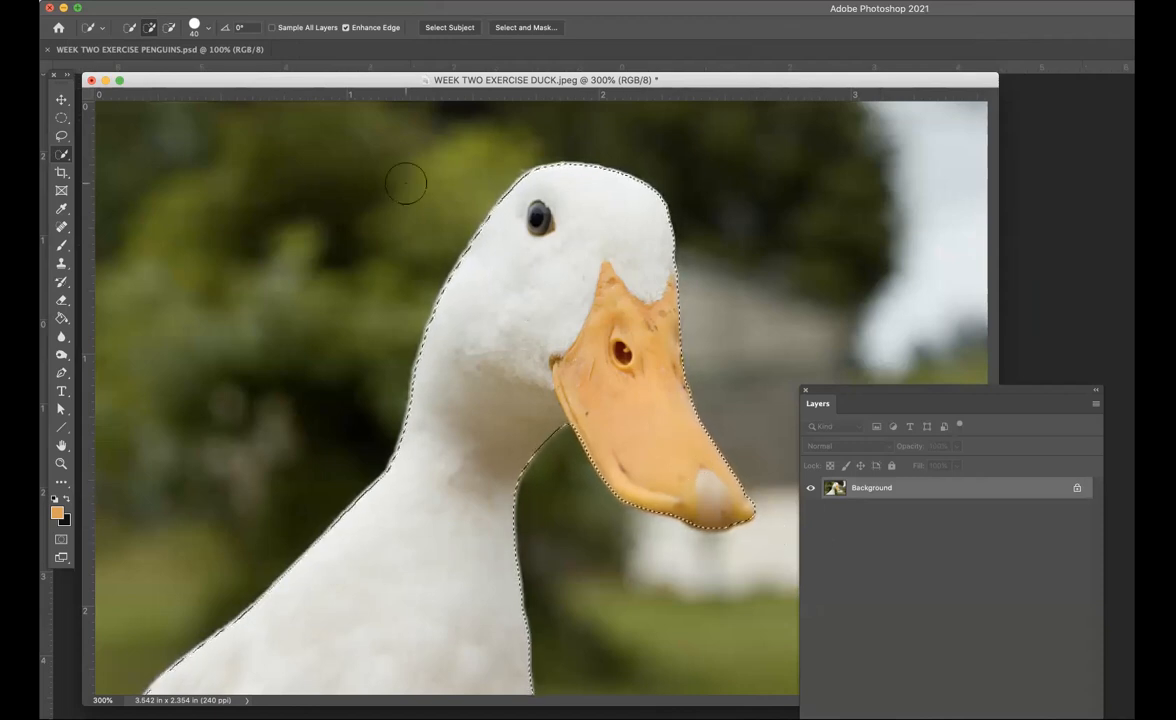
Arrange the penguin and duck documents side by side in a 2-up Vertical layout
mouse_move(357, 79)
mouse_down()
mouse_move(341, 79)
mouse_move(357, 87)
mouse_up()
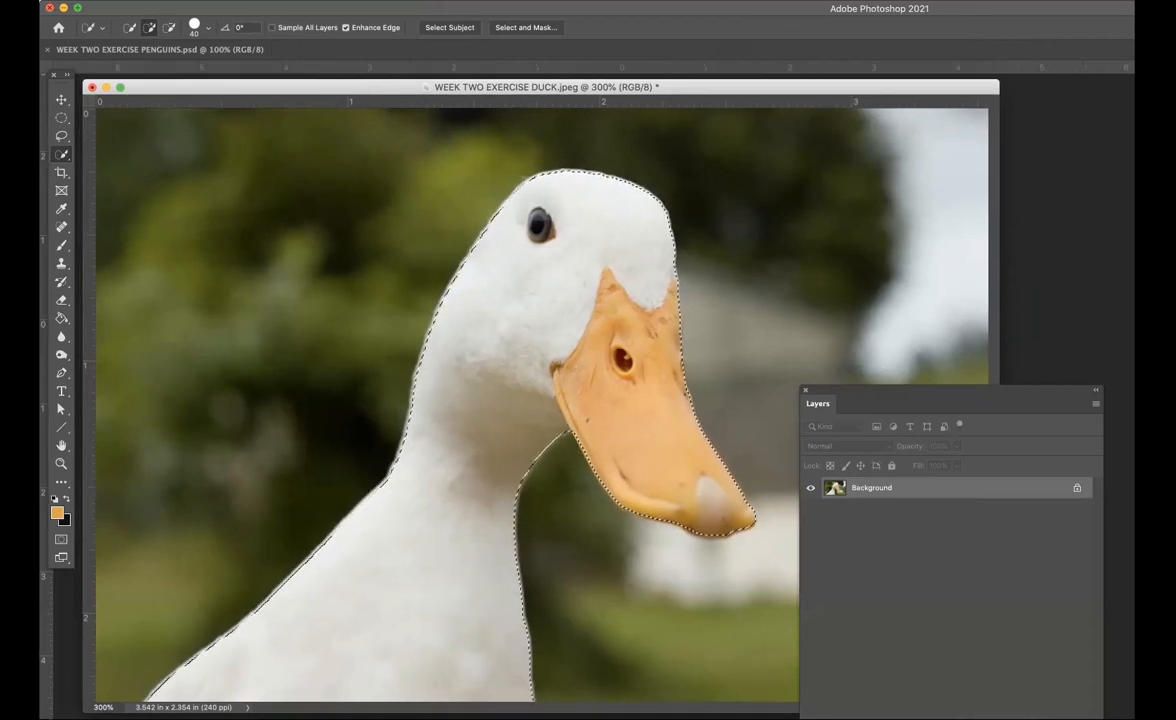
click(441, 5)
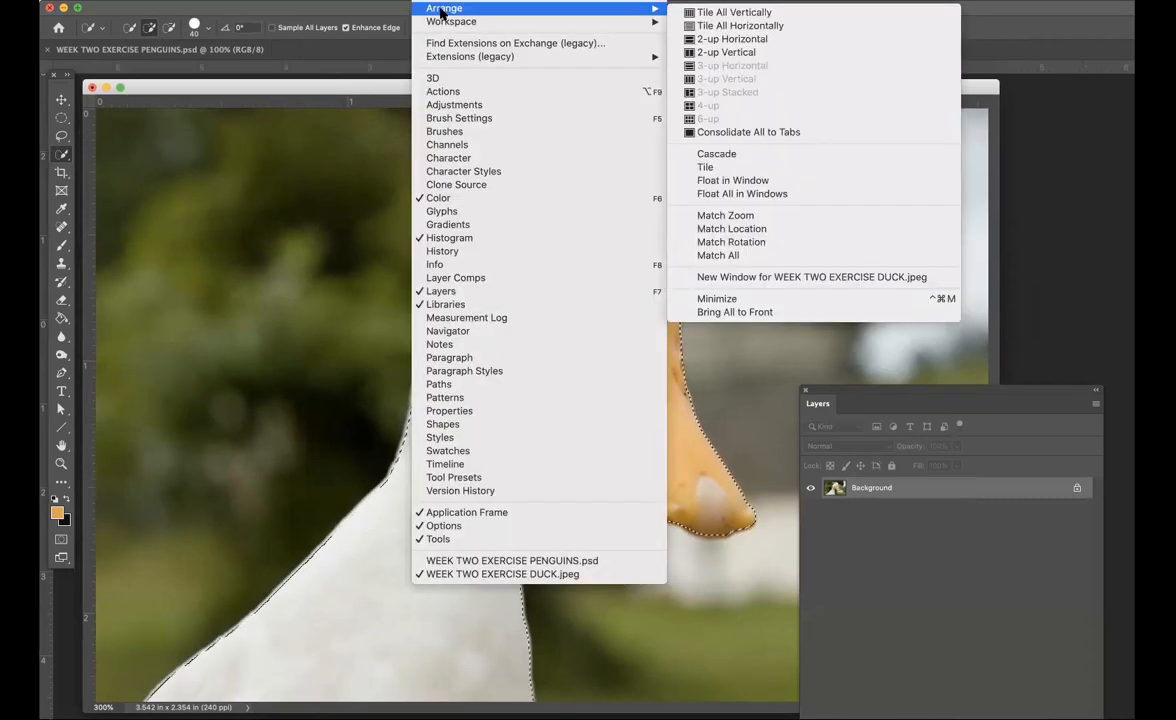
mouse_move(640, 10)
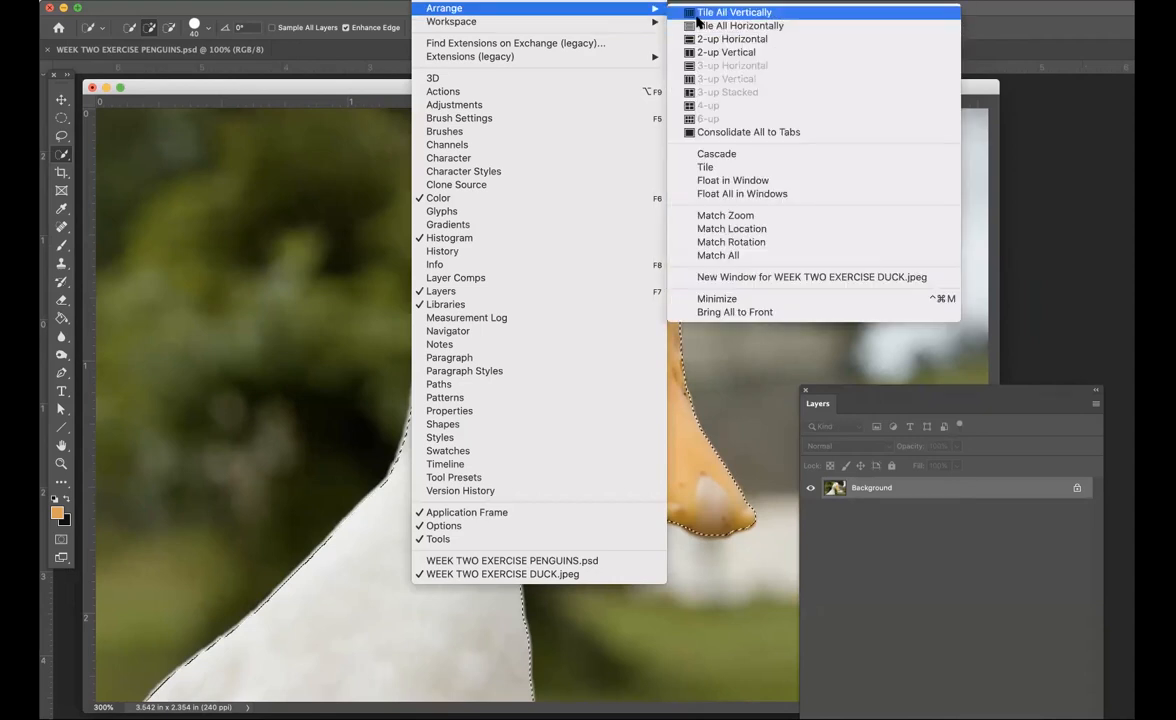
click(702, 54)
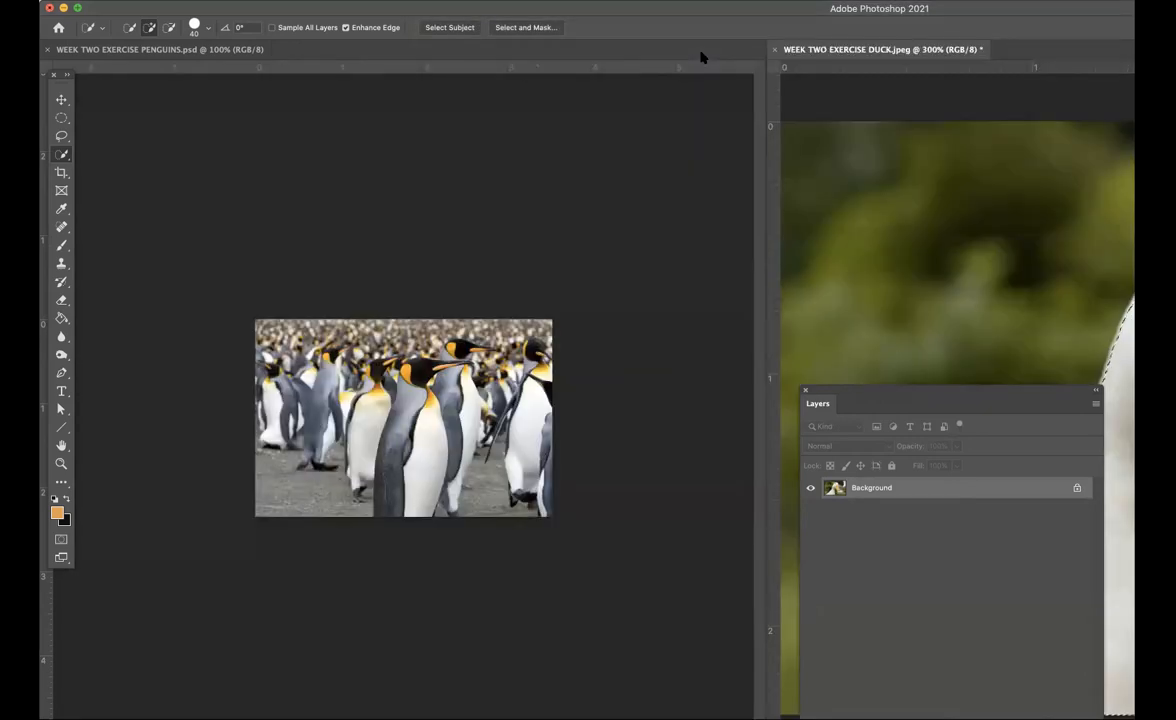
Use the Move tool to place the selected duck into the penguin image, among the penguins
drag(717, 8, 537, 5)
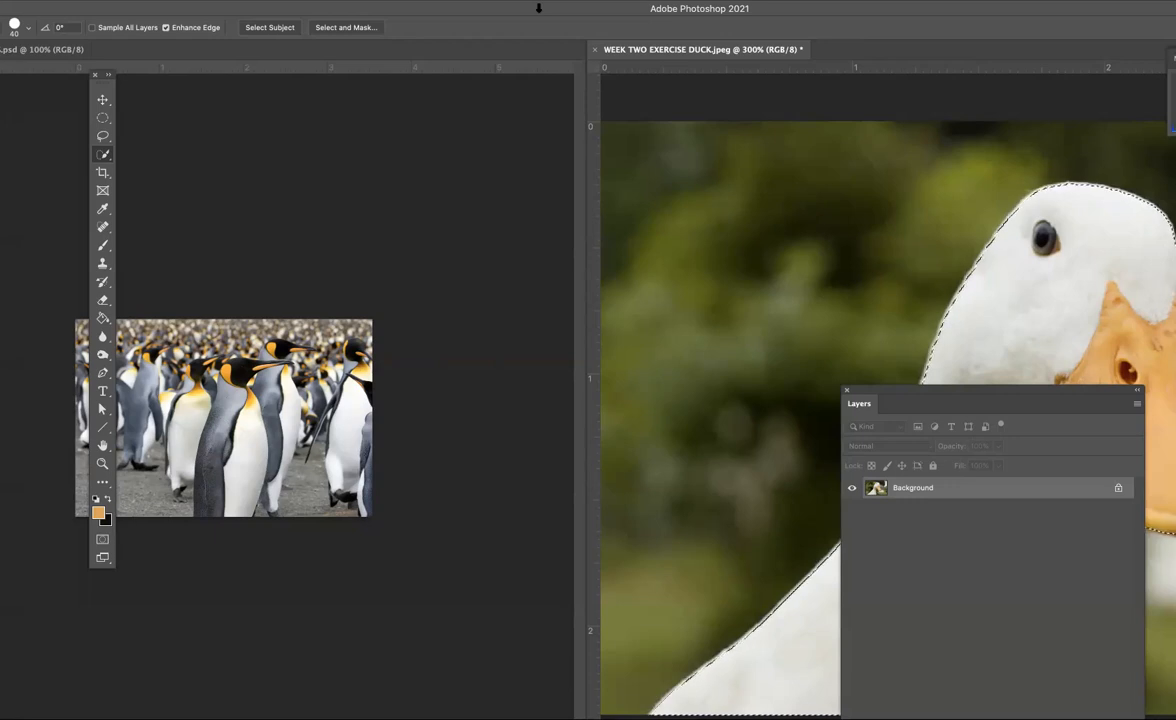
click(102, 100)
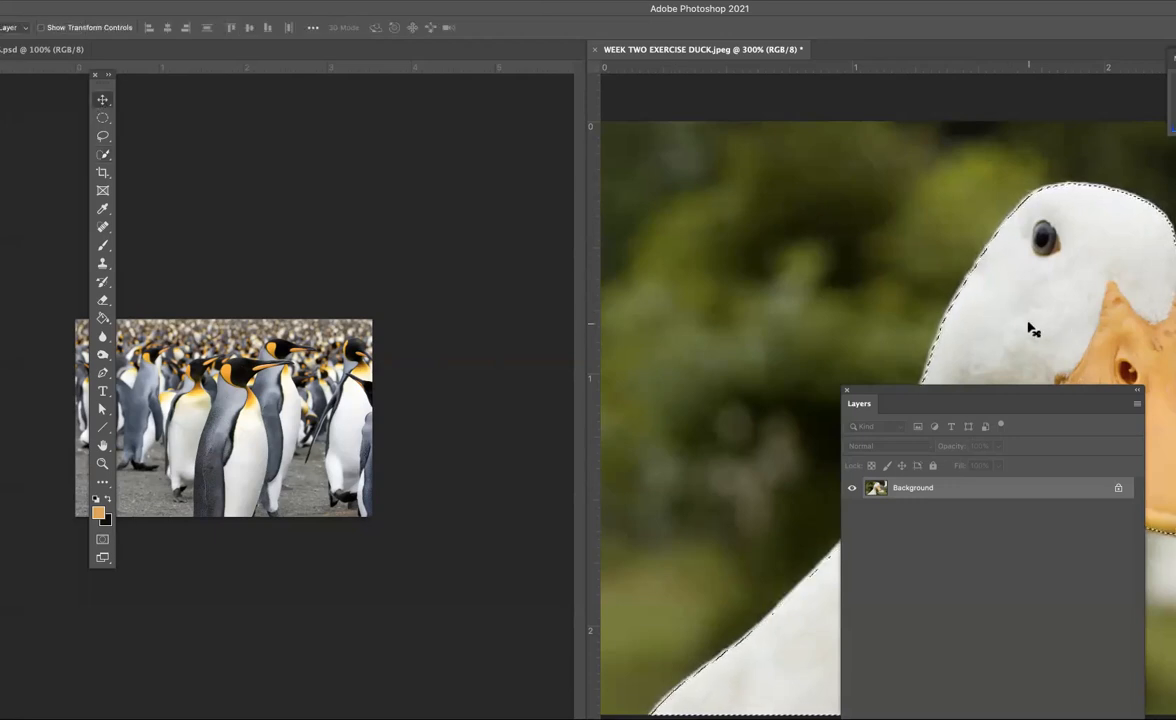
drag(955, 326, 148, 396)
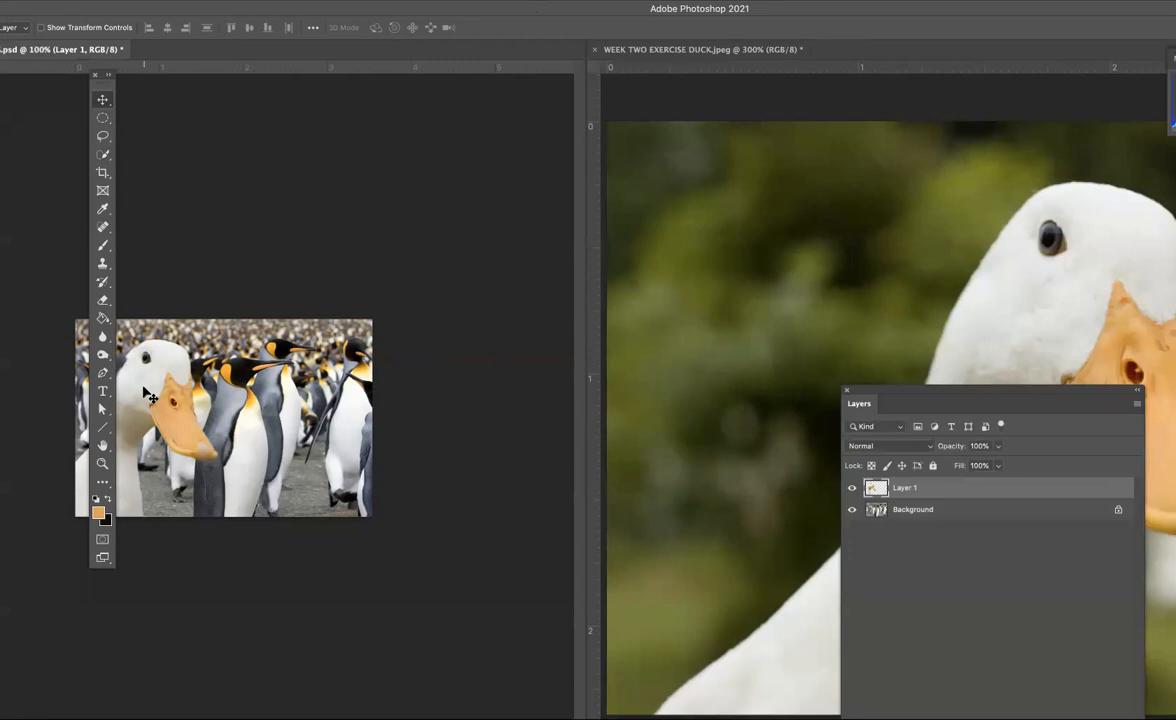
Close the duck document without saving, and float the penguin document in its own enlarged window at 200%
click(595, 49)
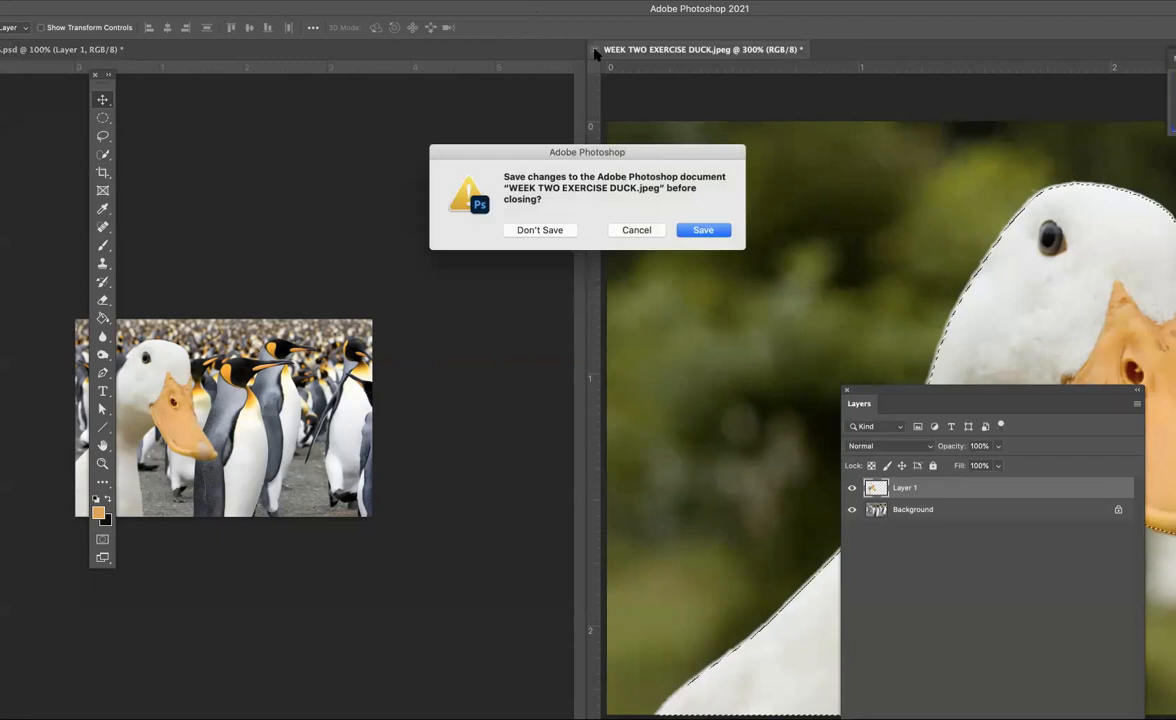
click(552, 231)
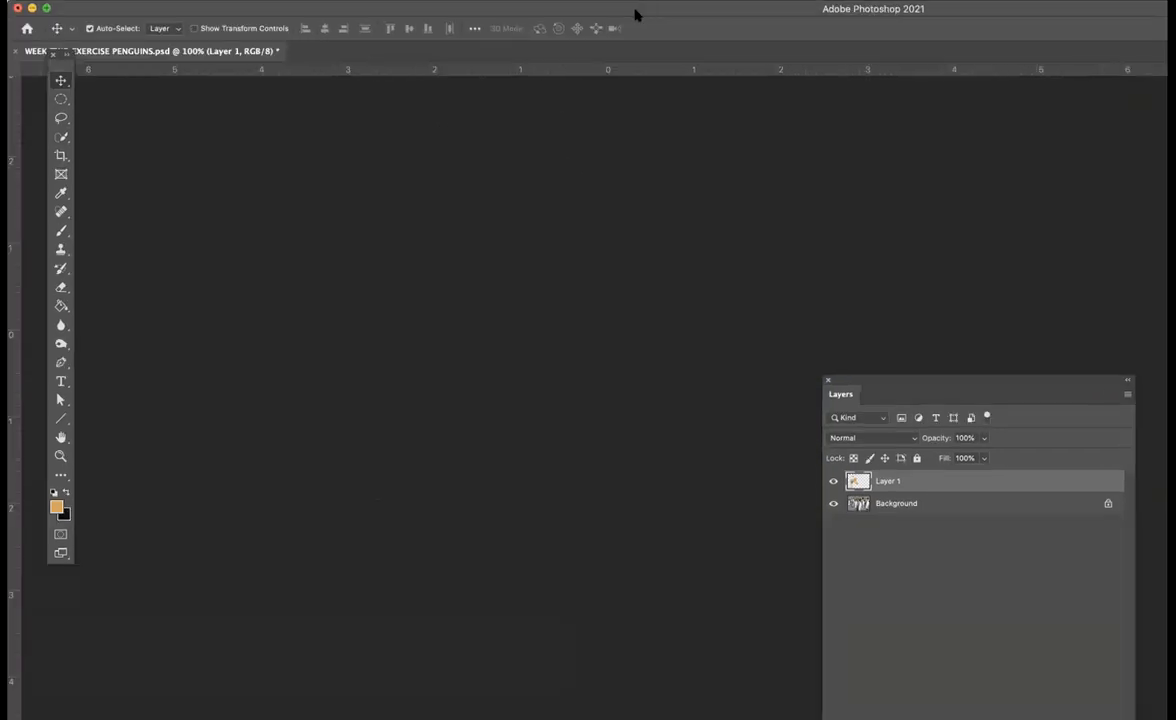
drag(170, 50, 195, 103)
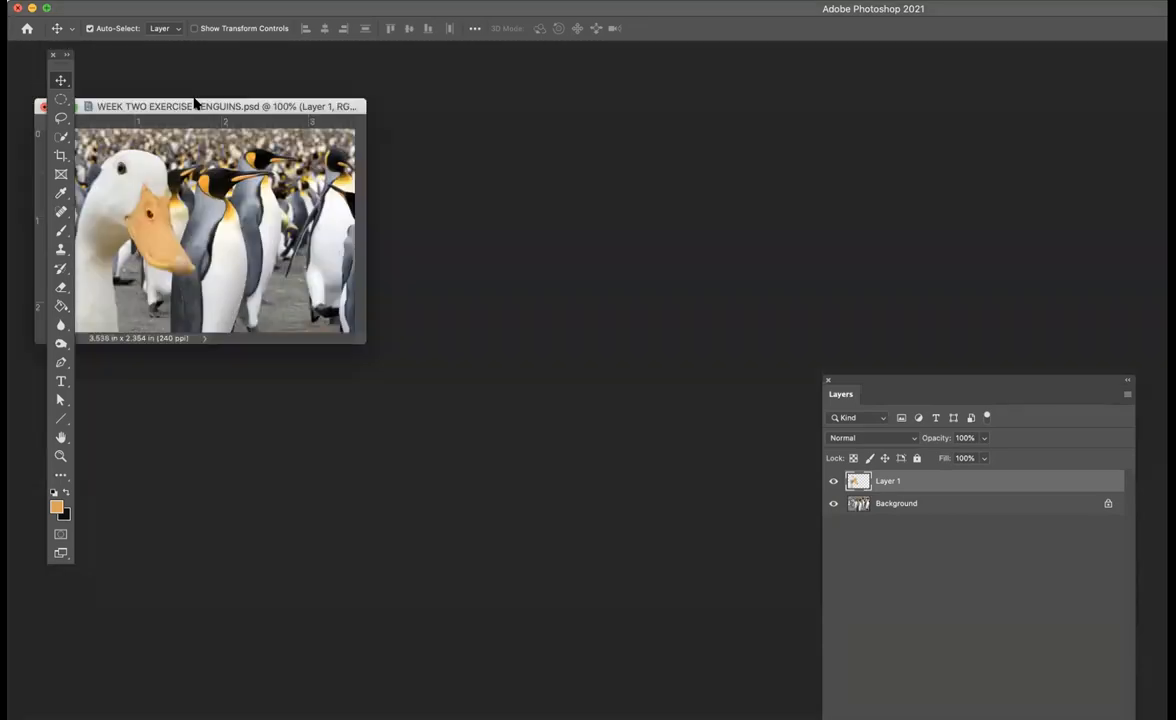
drag(365, 342, 691, 567)
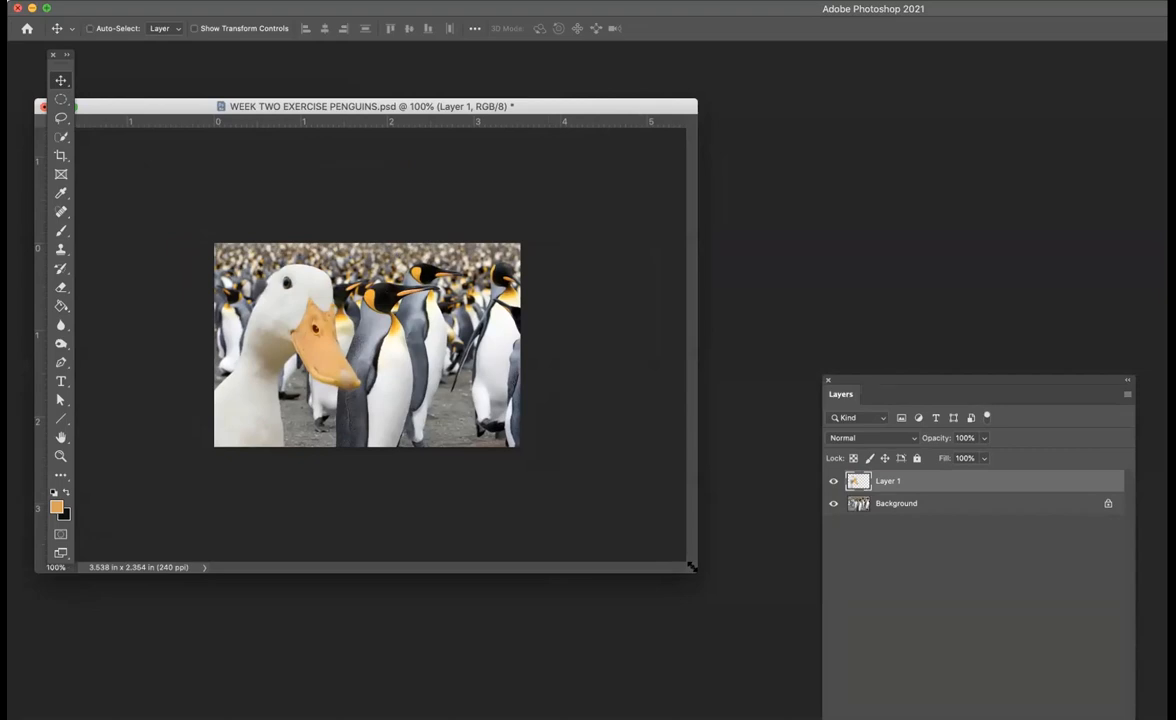
key(super+equal)
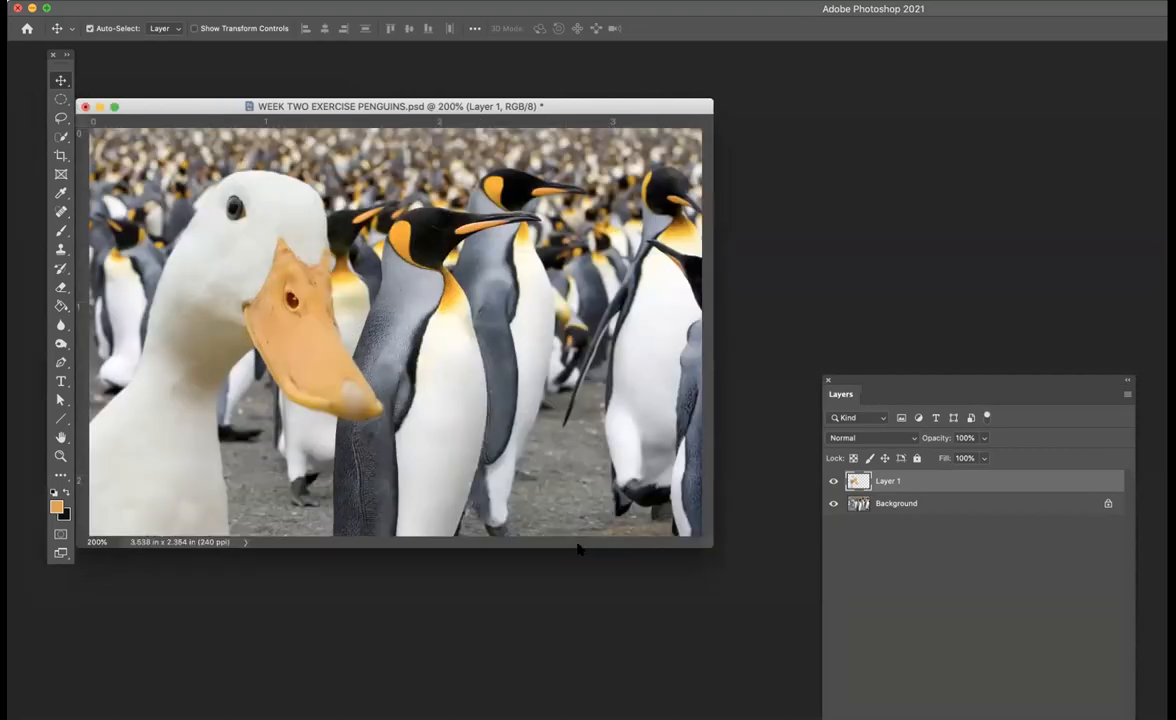
drag(209, 106, 287, 101)
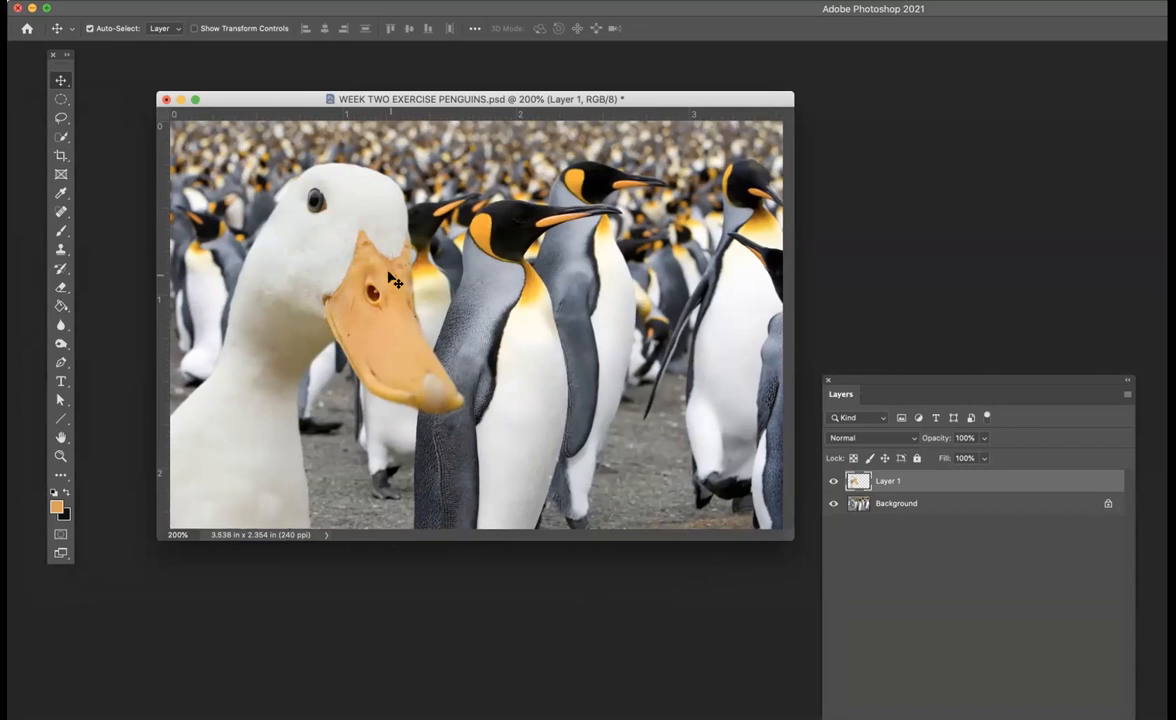
Scale the duck layer proportionally to about 68.5% with Free Transform, placing it in front of the penguins near the image's lower-left corner
key(super+t)
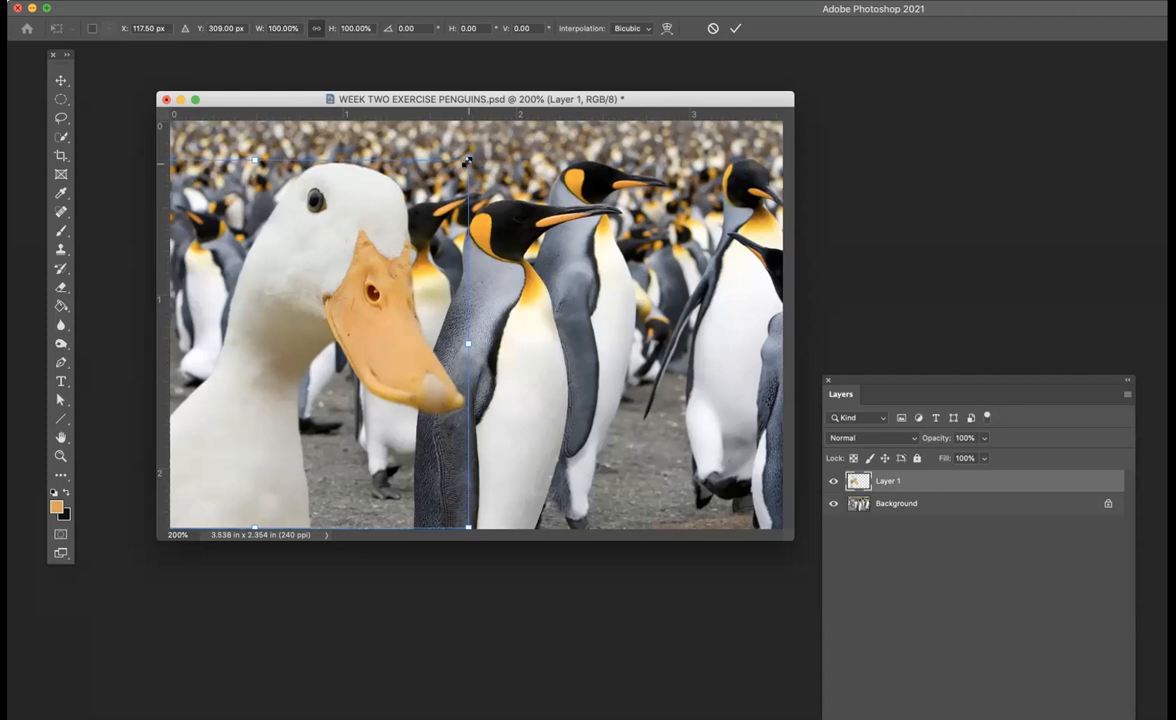
drag(467, 161, 333, 292)
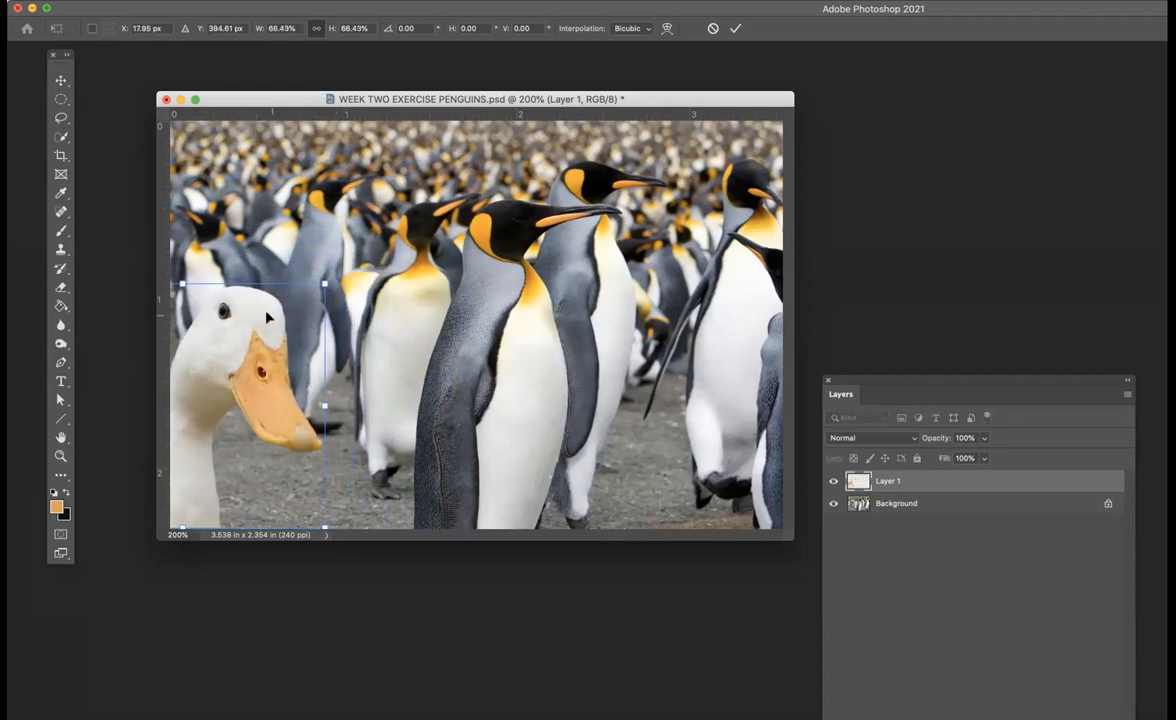
drag(269, 319, 365, 320)
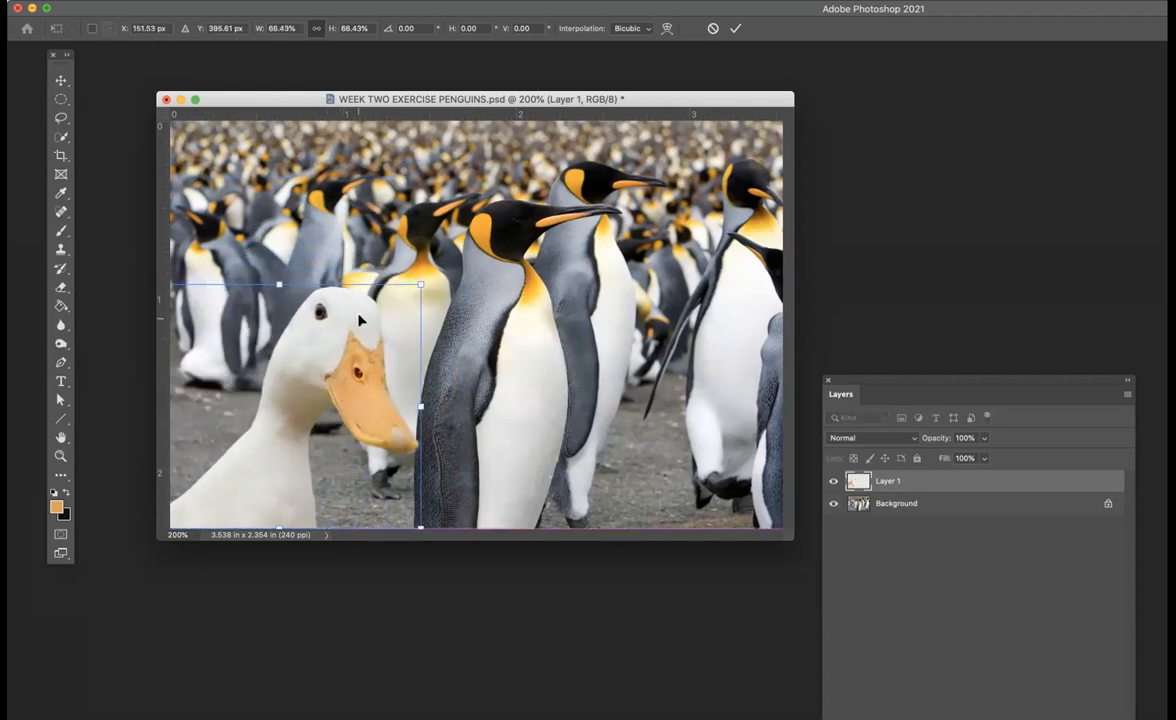
mouse_move(421, 283)
mouse_down()
mouse_move(492, 218)
mouse_move(430, 275)
mouse_up()
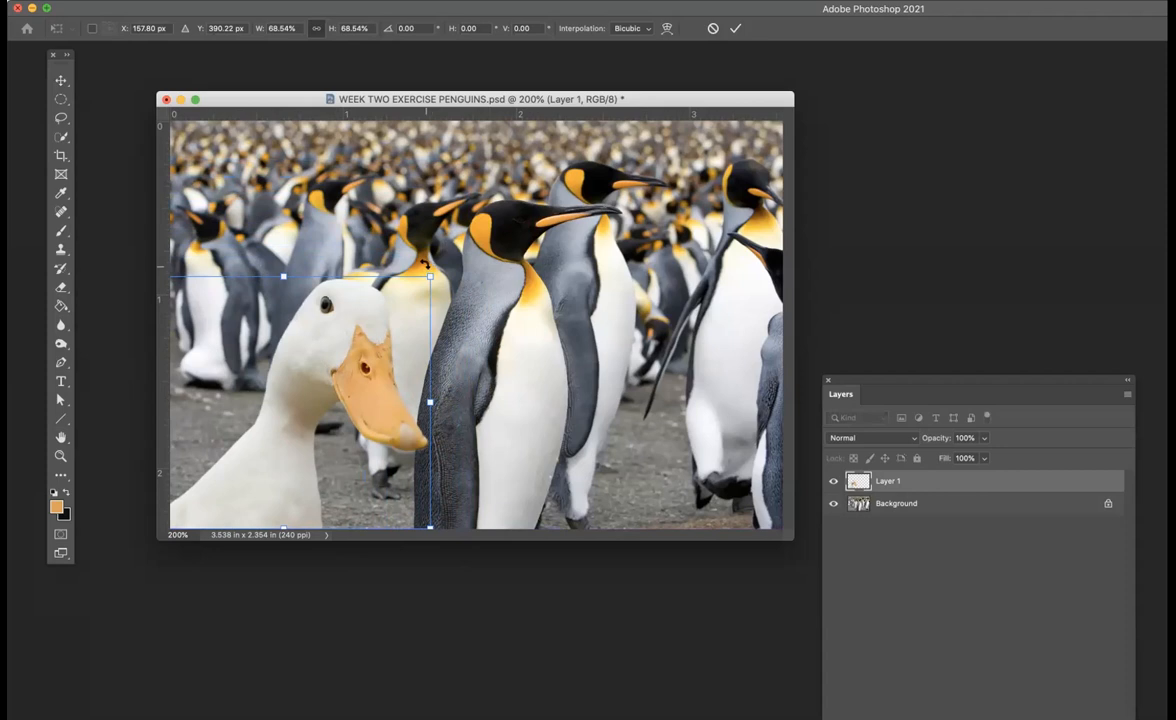
Rotate the duck to about 180°, apply the transform, and move it so its neck hangs from the image's upper edge
drag(427, 262, 13, 663)
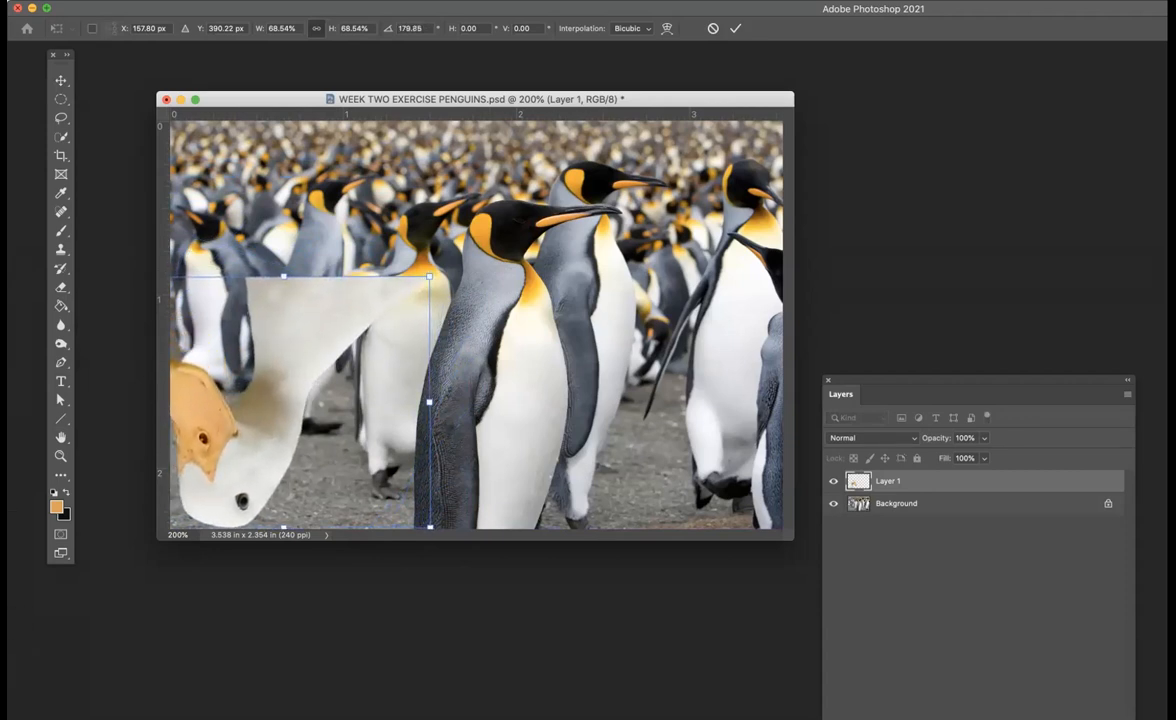
key(Up)
key(Up)
key(Up)
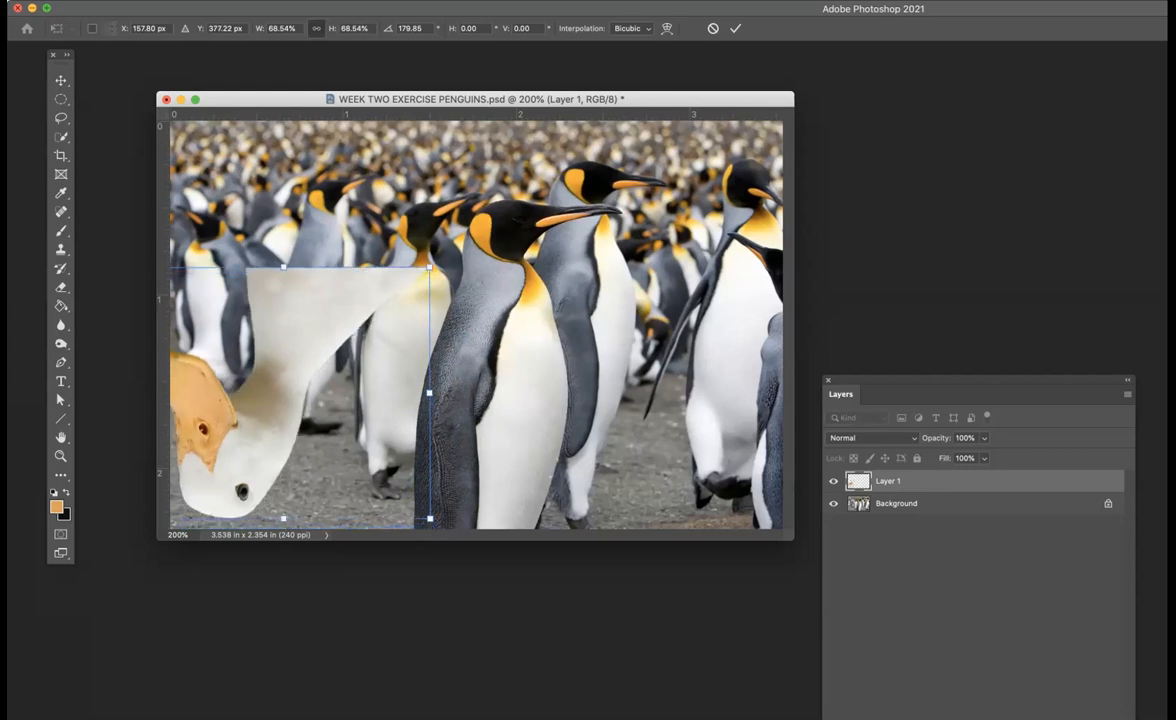
key(Up)
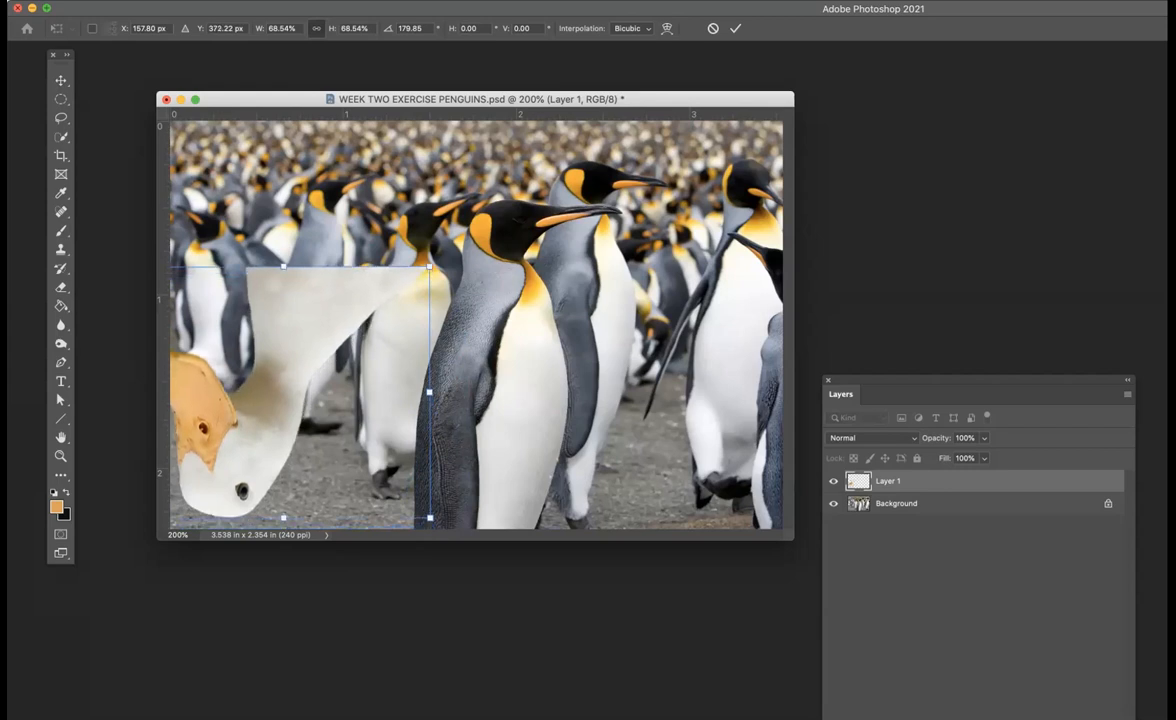
key(Up)
key(Up)
key(Up)
key(Up)
key(Up)
key(Up)
key(Up)
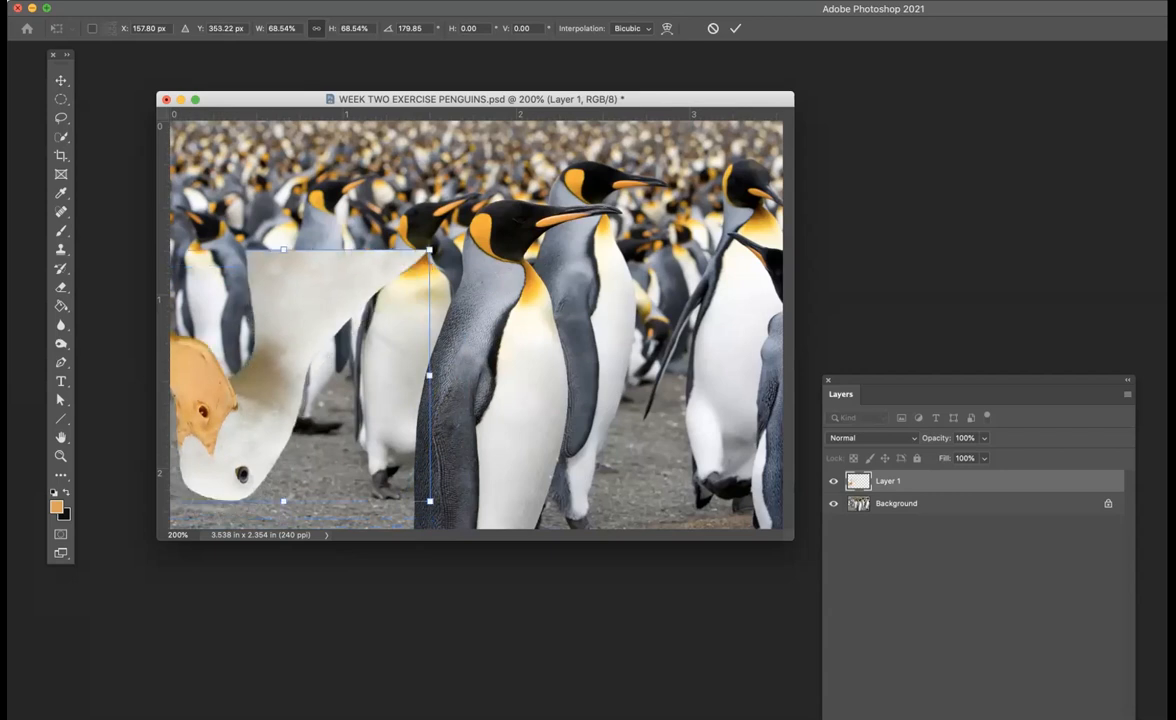
key(Return)
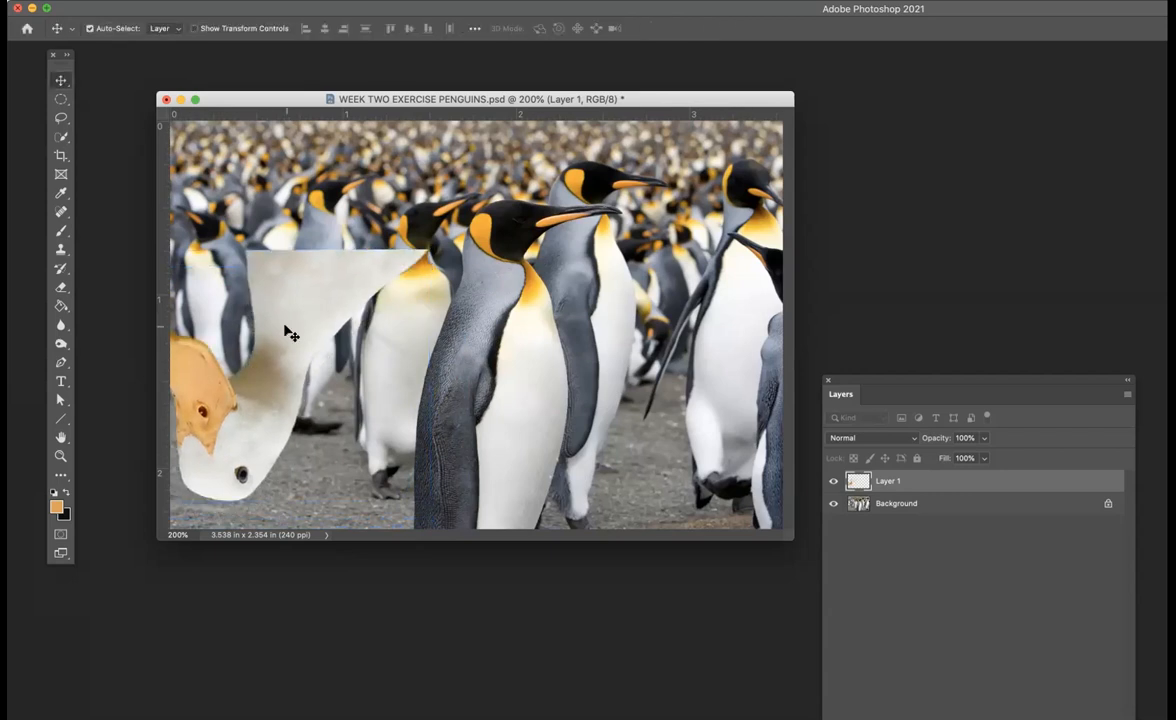
drag(305, 340, 434, 197)
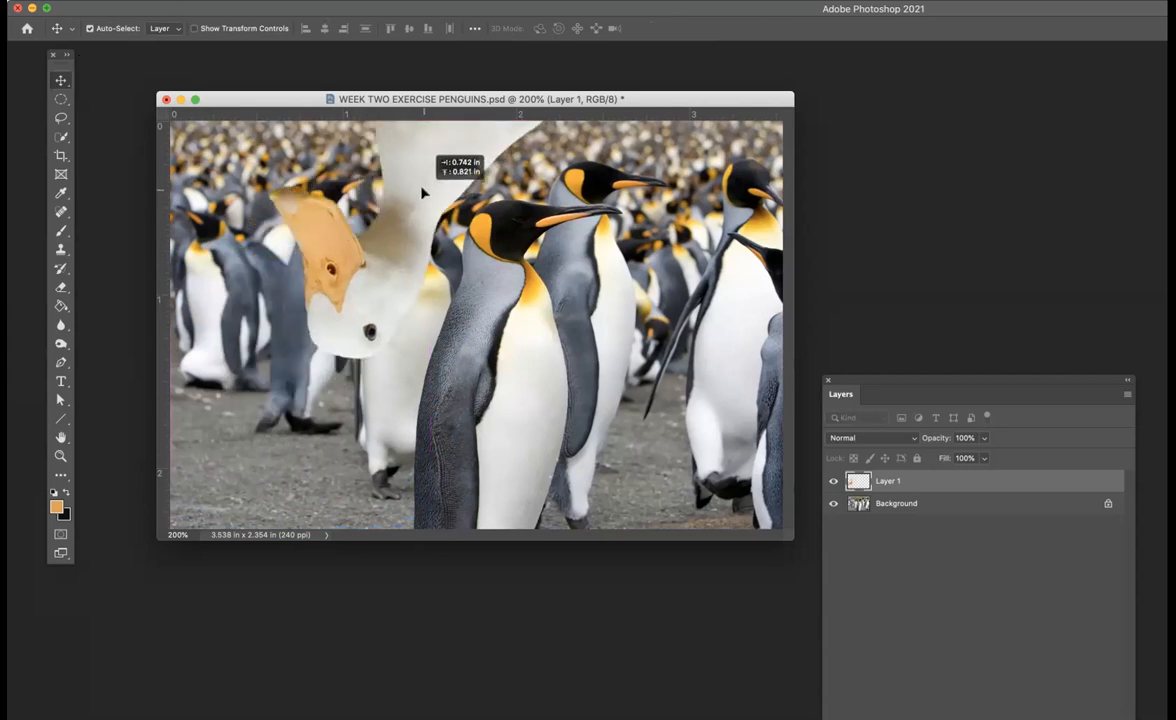
Save the penguin composite as a PSD with Maximize Compatibility enabled
click(68, 1)
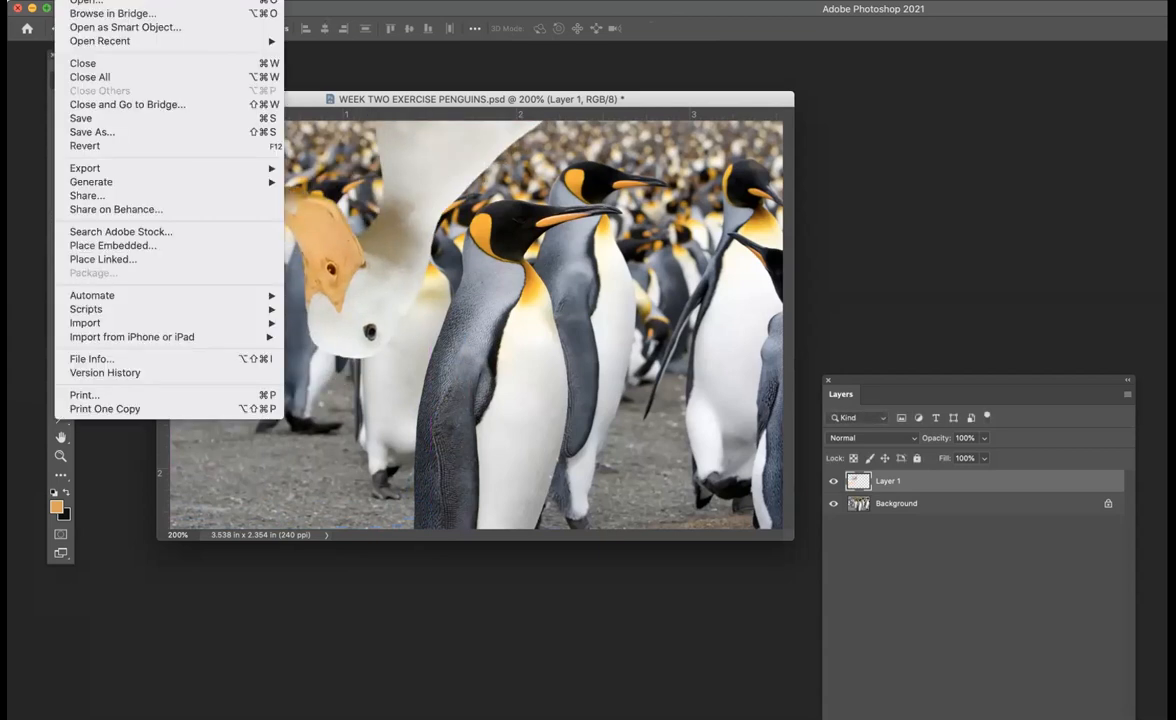
click(82, 120)
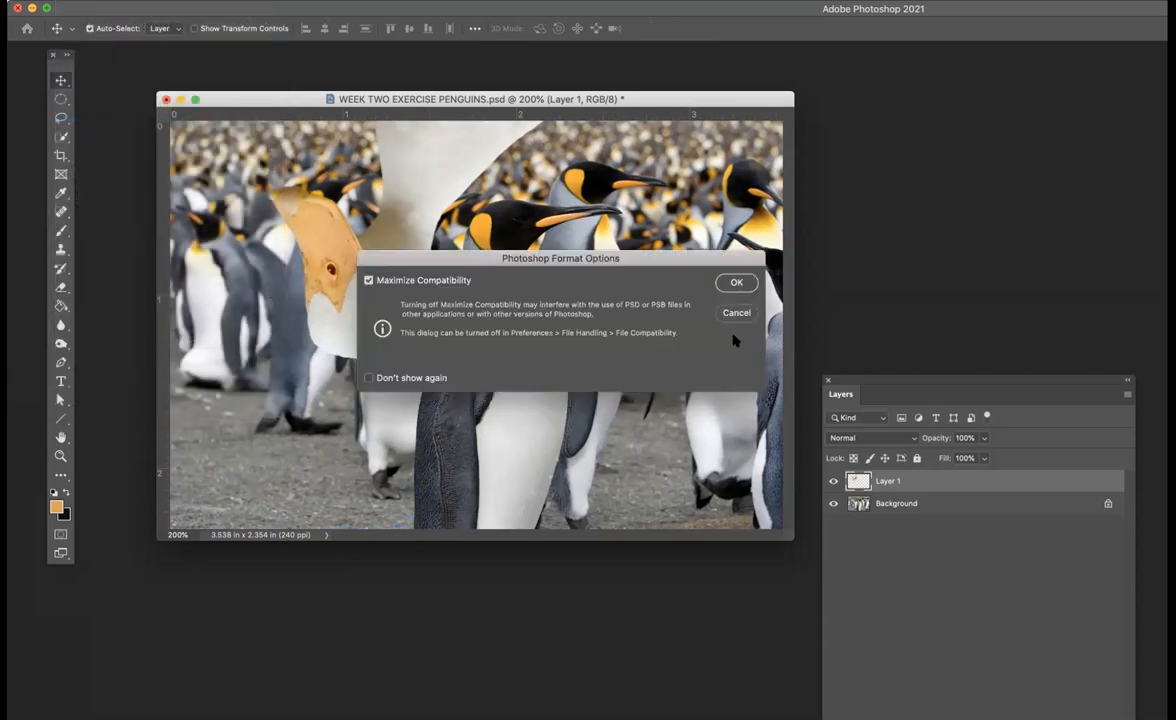
click(732, 282)
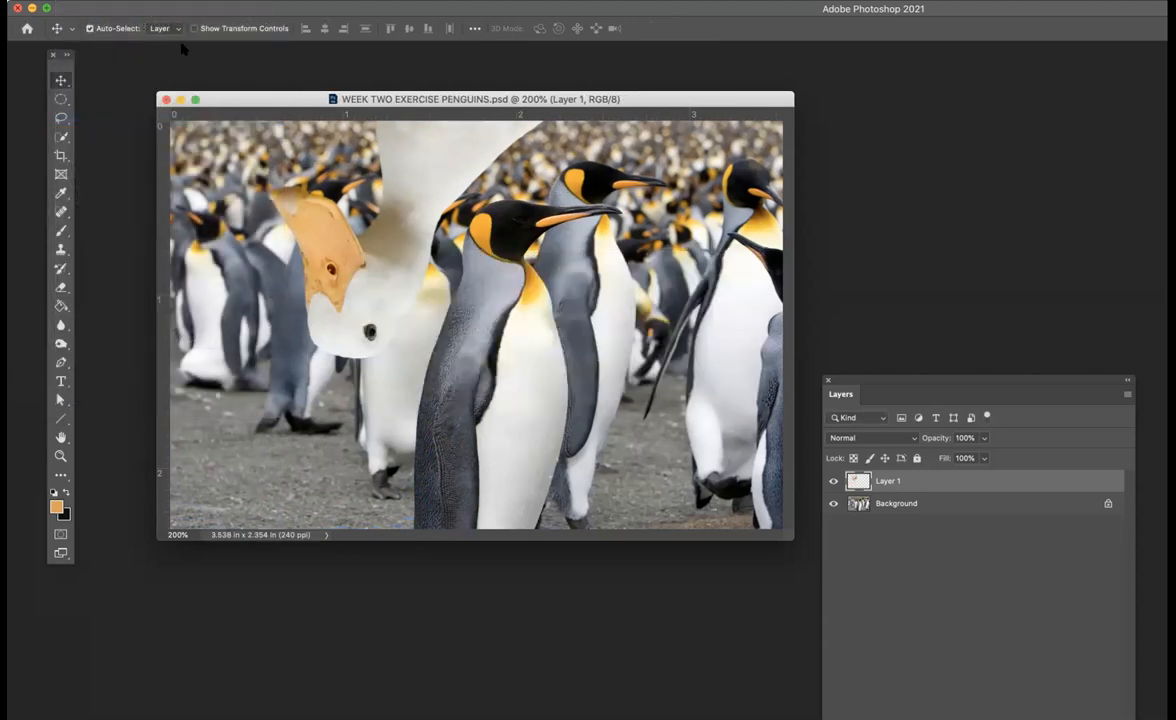
Save the composite on the computer in Photoshop format with the person's name and an underscore before the existing file name, and close the document
click(68, 1)
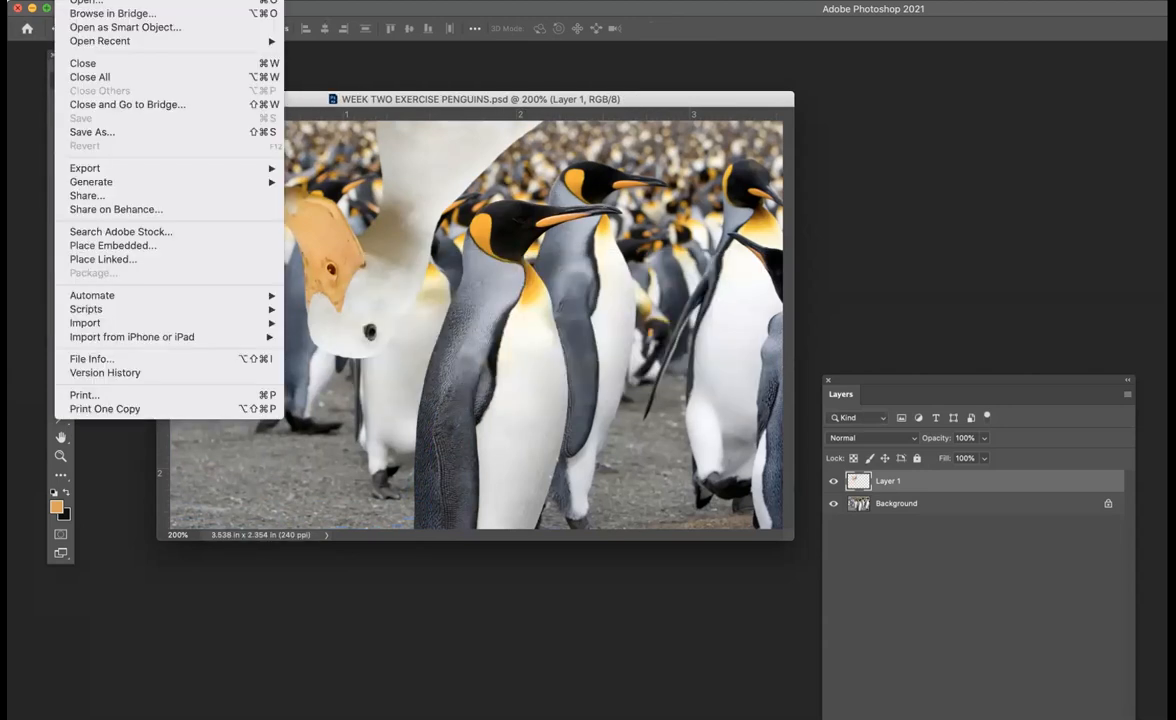
click(99, 130)
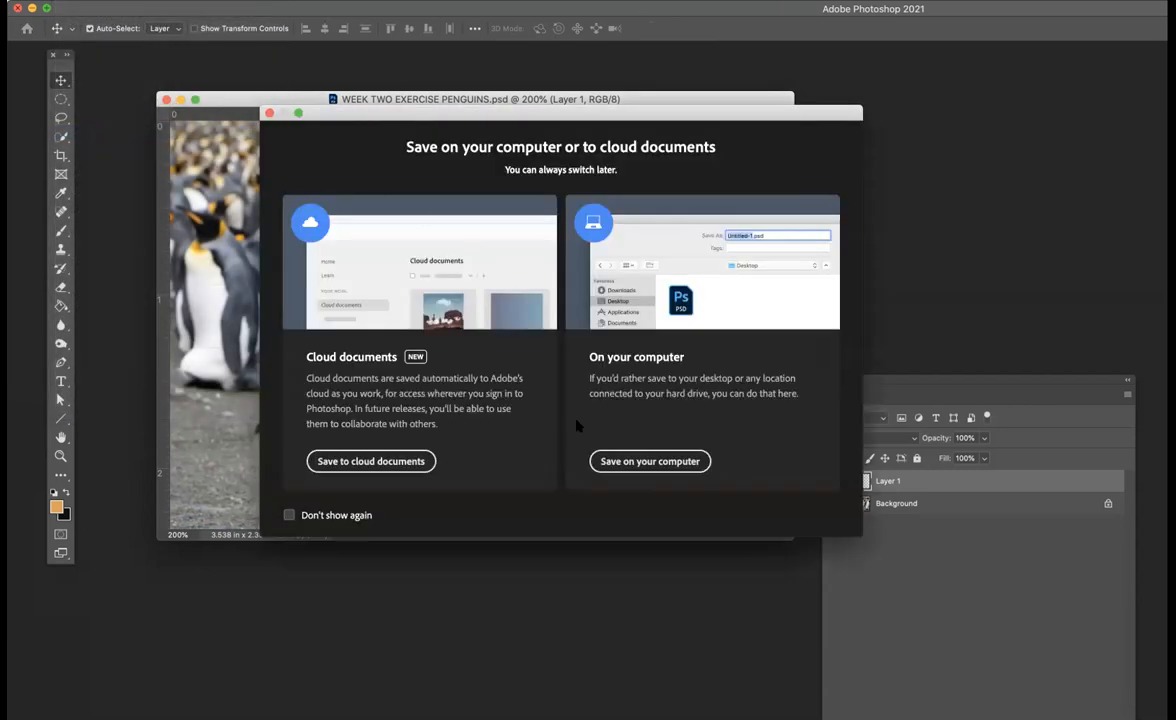
click(645, 462)
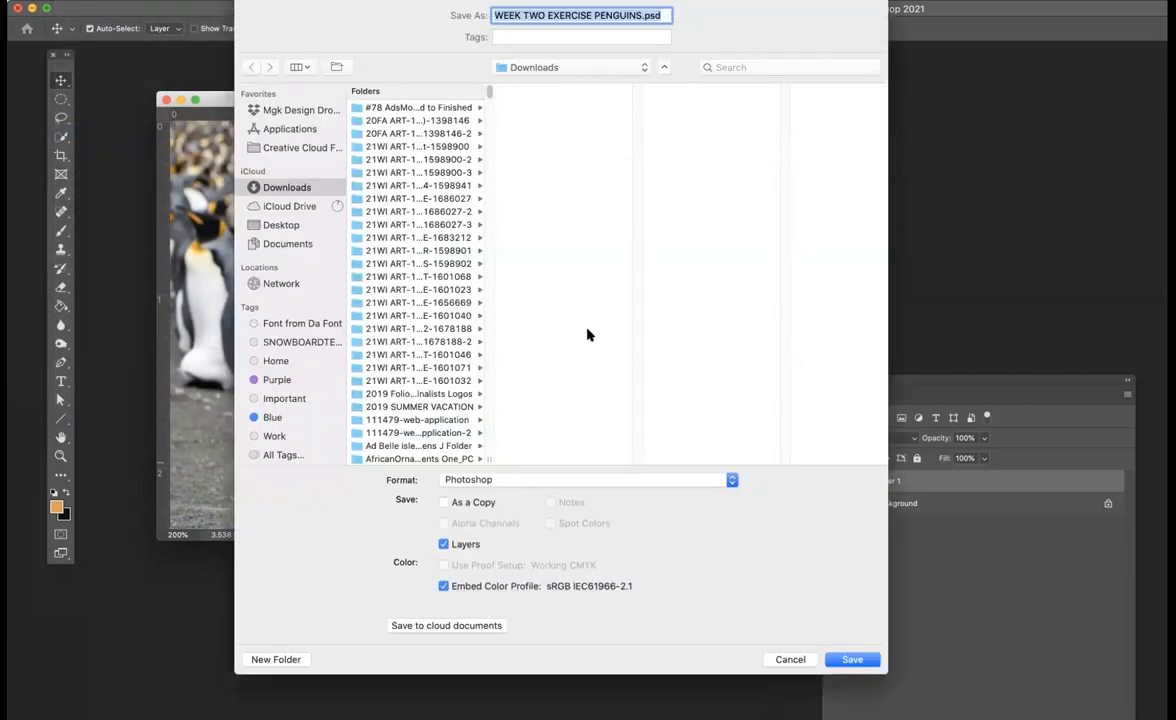
click(492, 15)
text(Kelly)
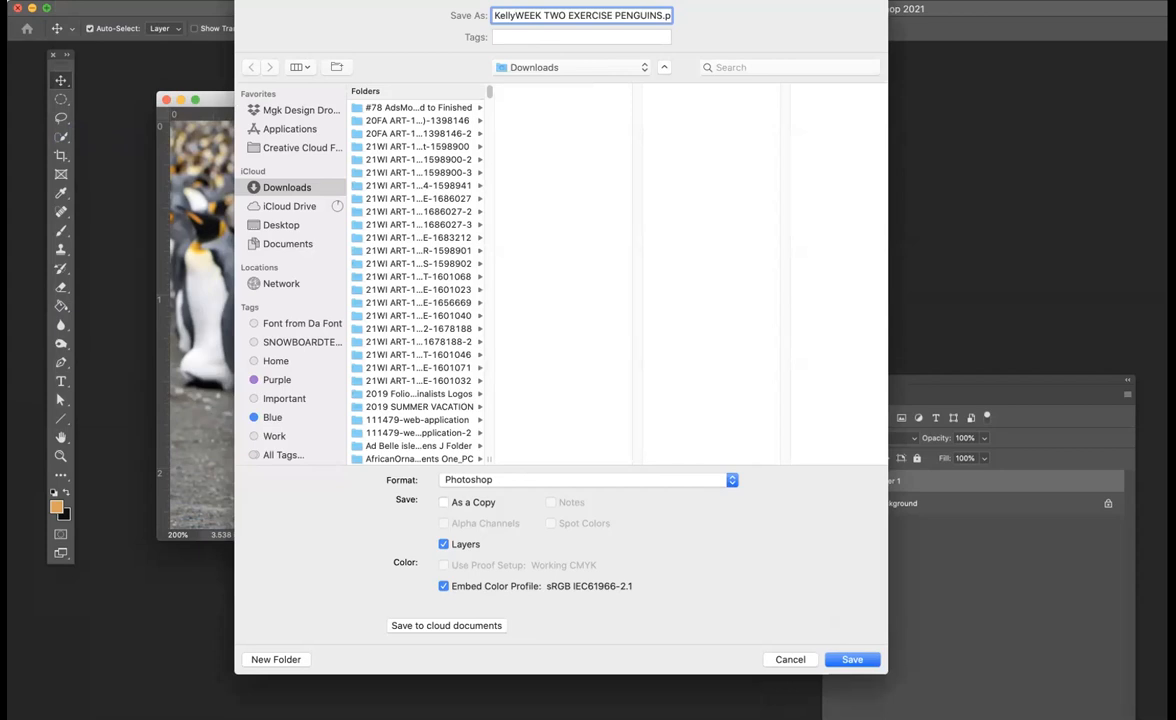
text(_)
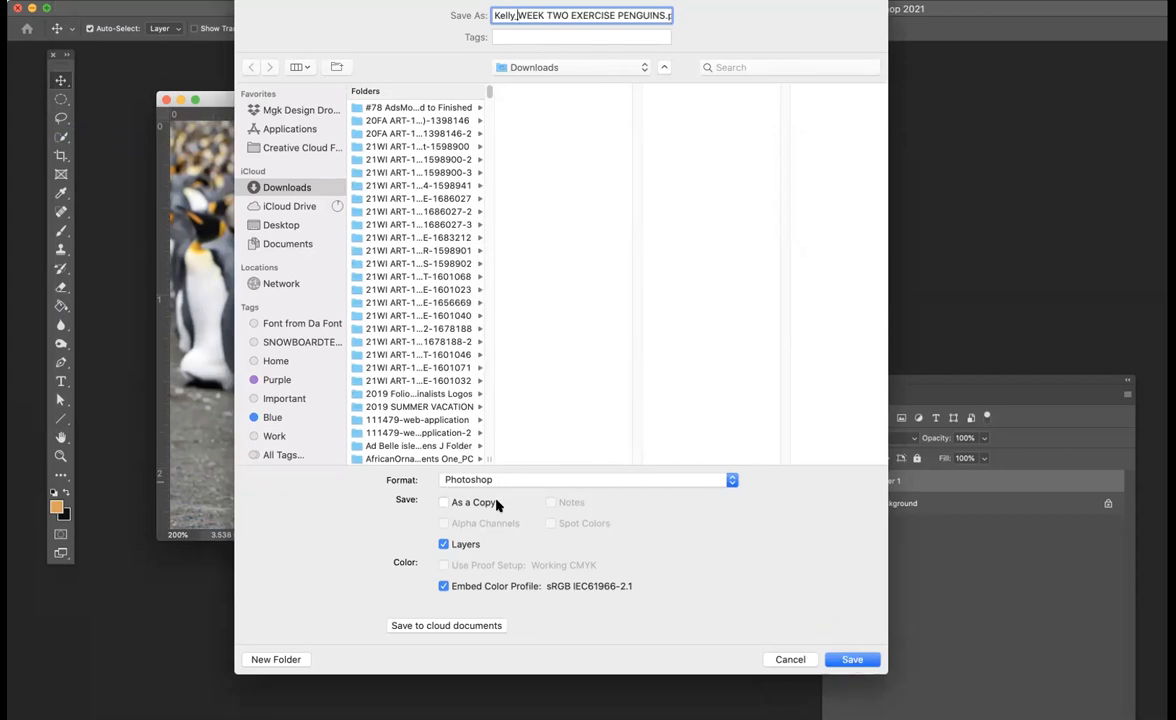
click(848, 660)
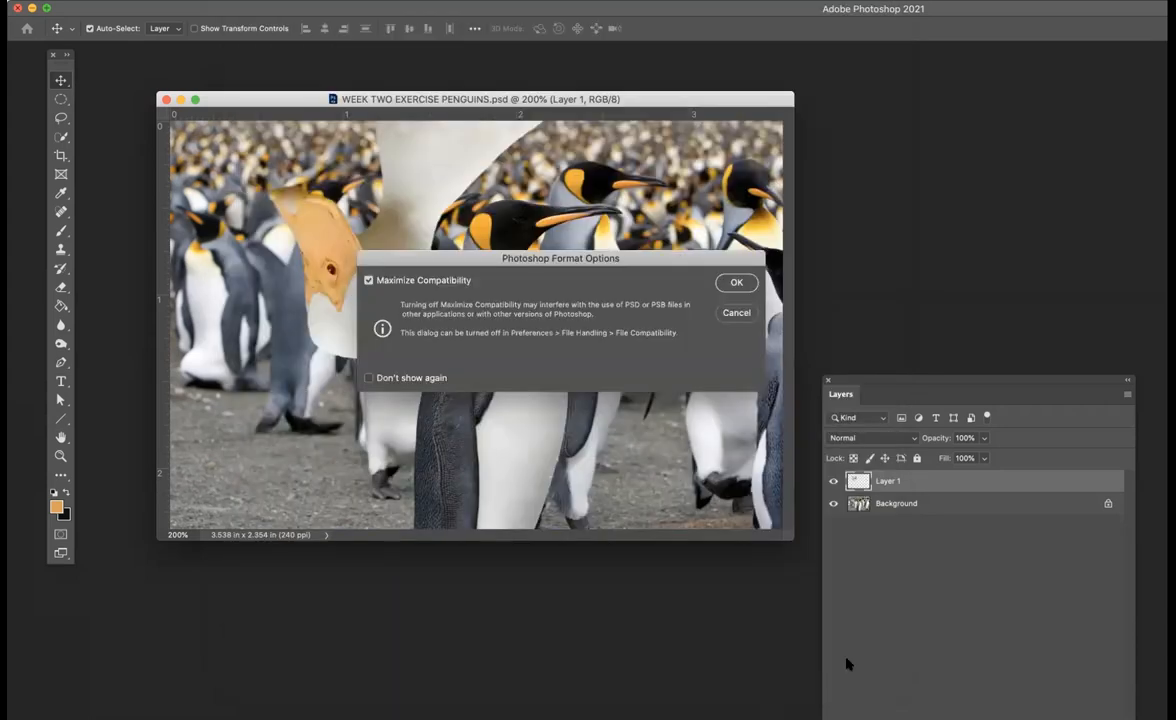
click(737, 282)
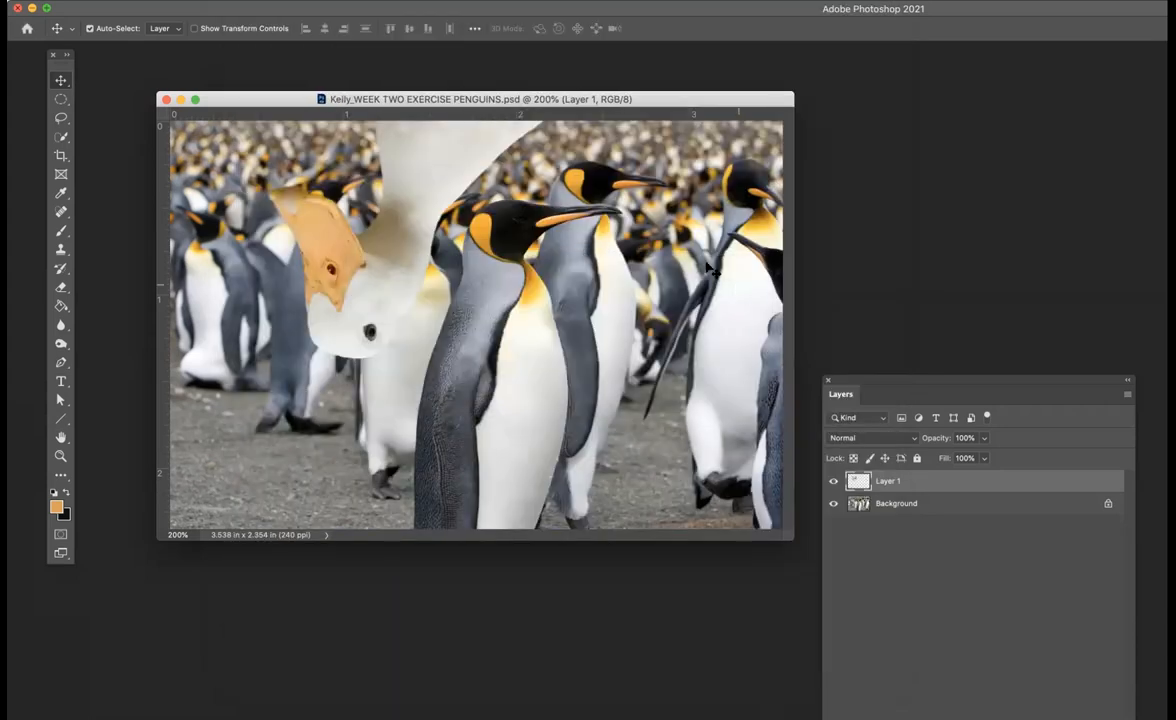
click(166, 99)
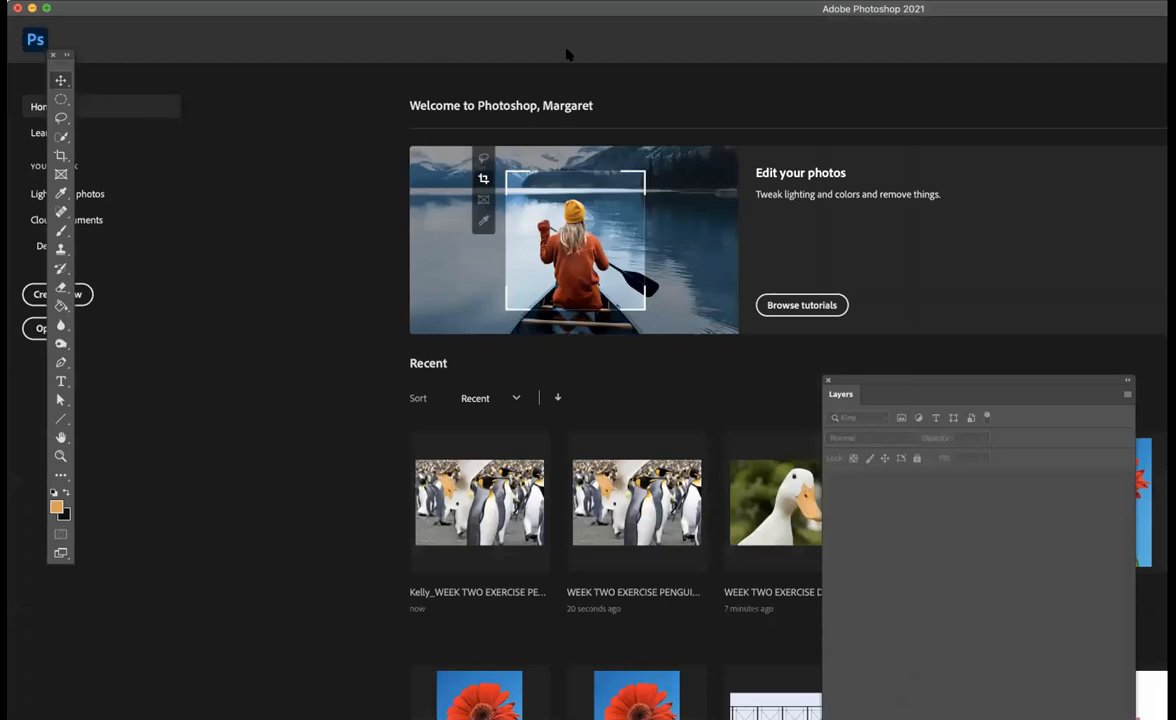